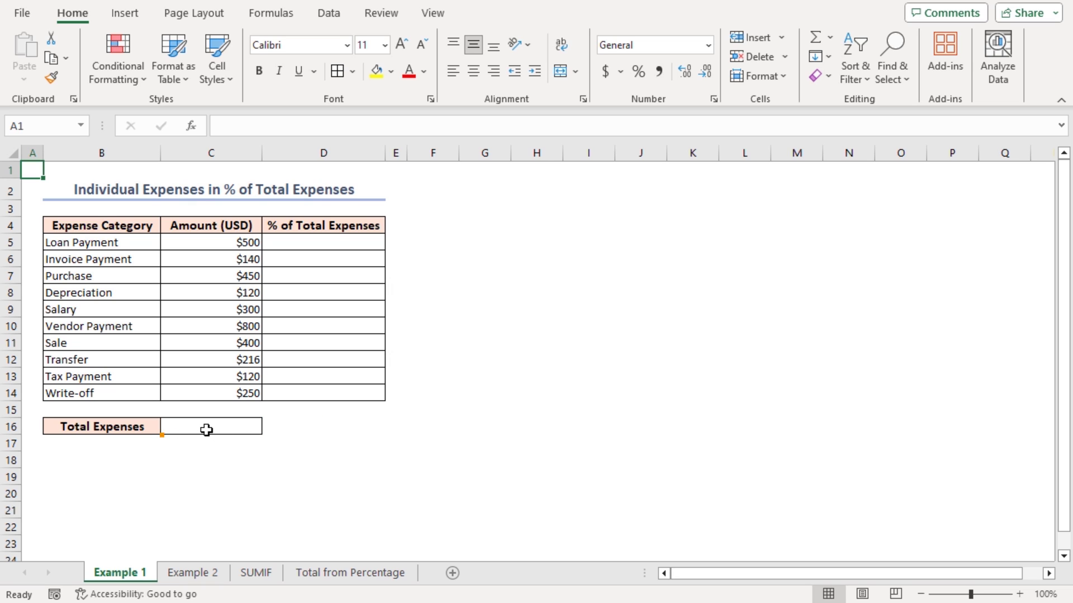
Enter =SUM(C5:C14) in the Total Expenses cell C16, giving $3,296.
left_click(206, 429)
type("=sum")
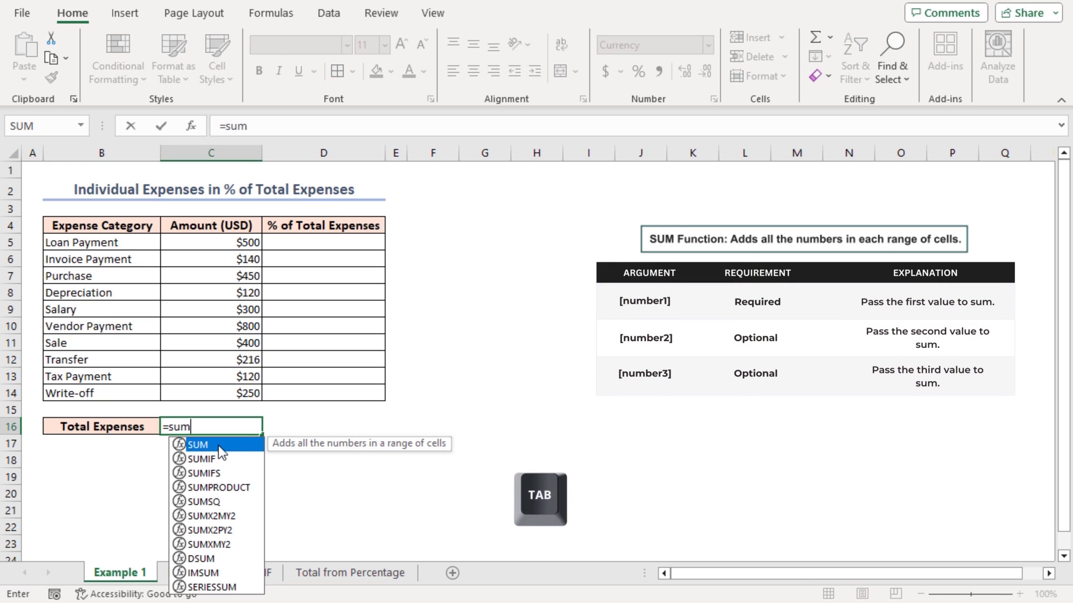
key("Tab")
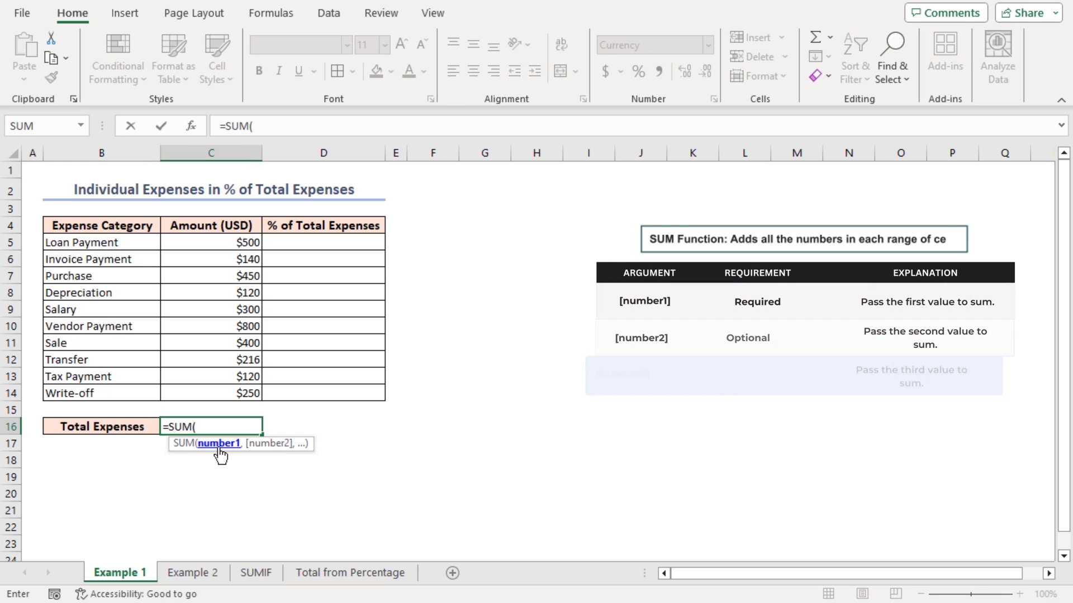
left_click_drag(211, 241, 212, 394)
type(")")
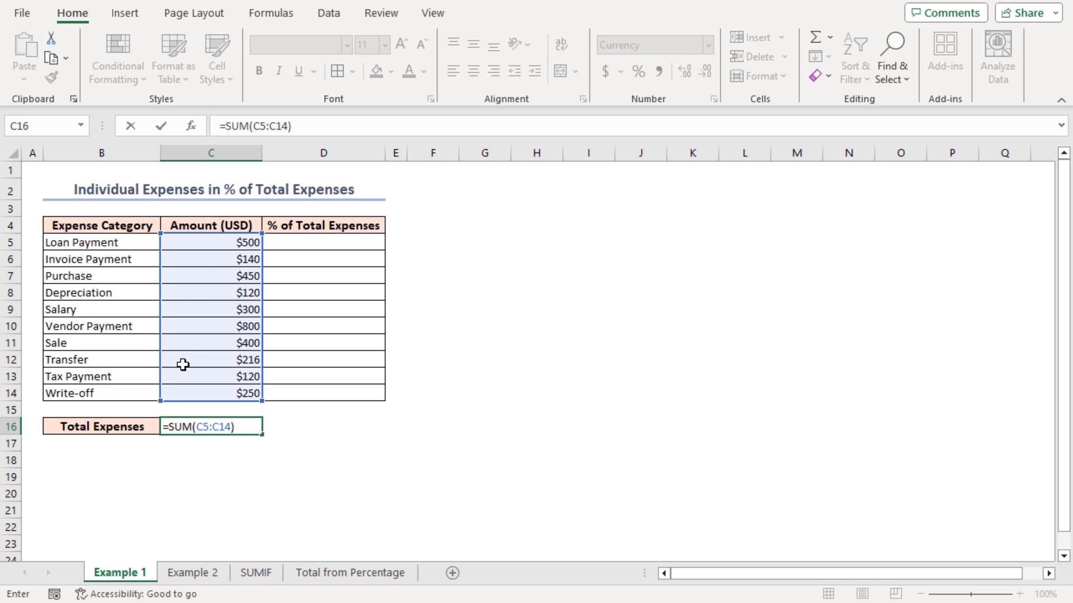
key("Return")
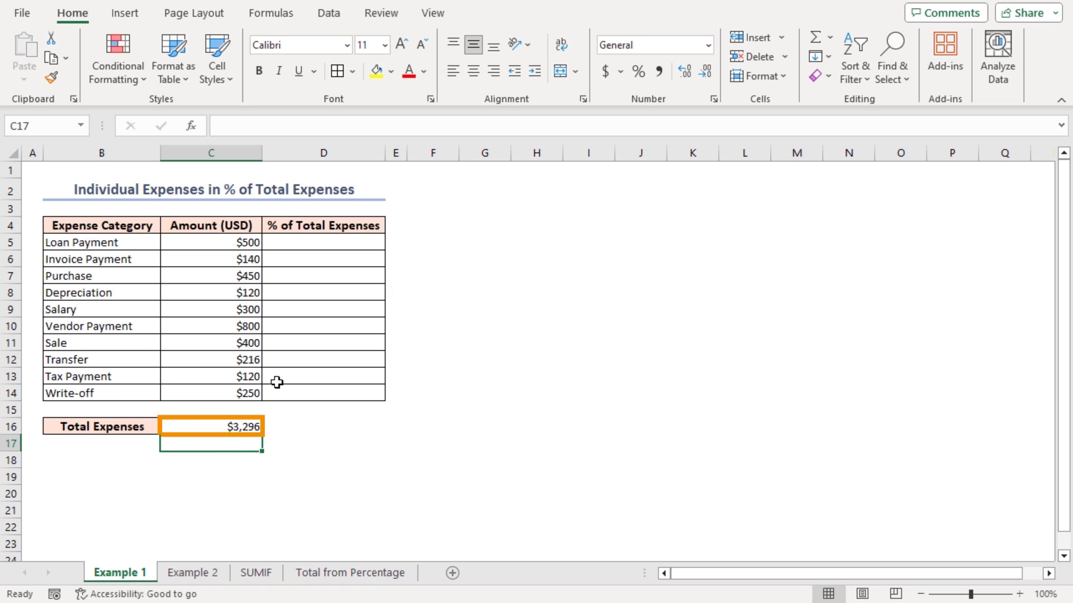
Enter =C5/$C$16 in D5 to get Loan Payment's share of the fixed total.
left_click(334, 235)
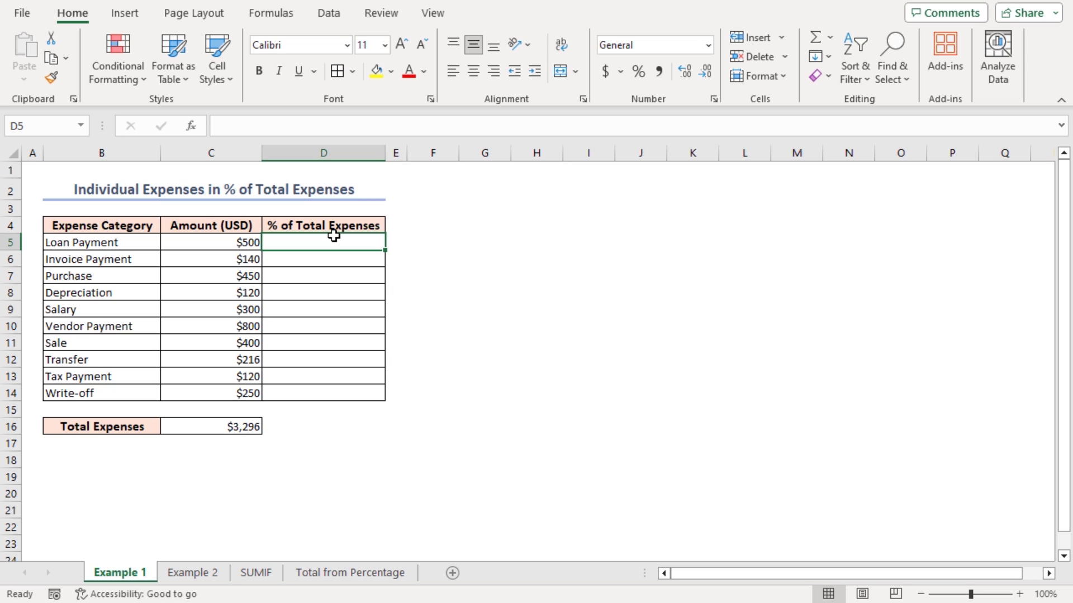
type("=")
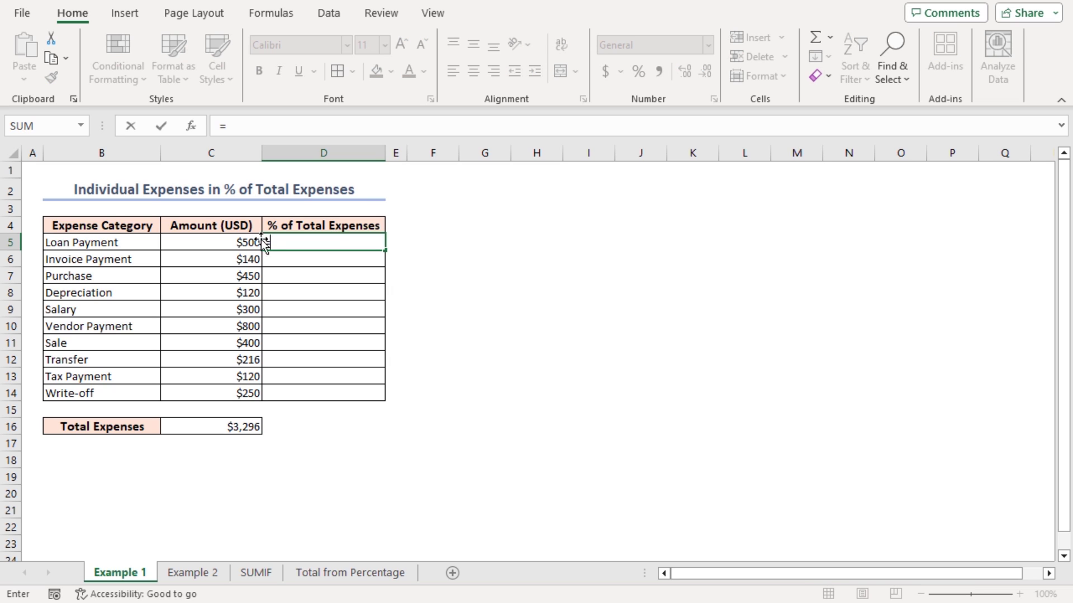
left_click(229, 243)
type("/")
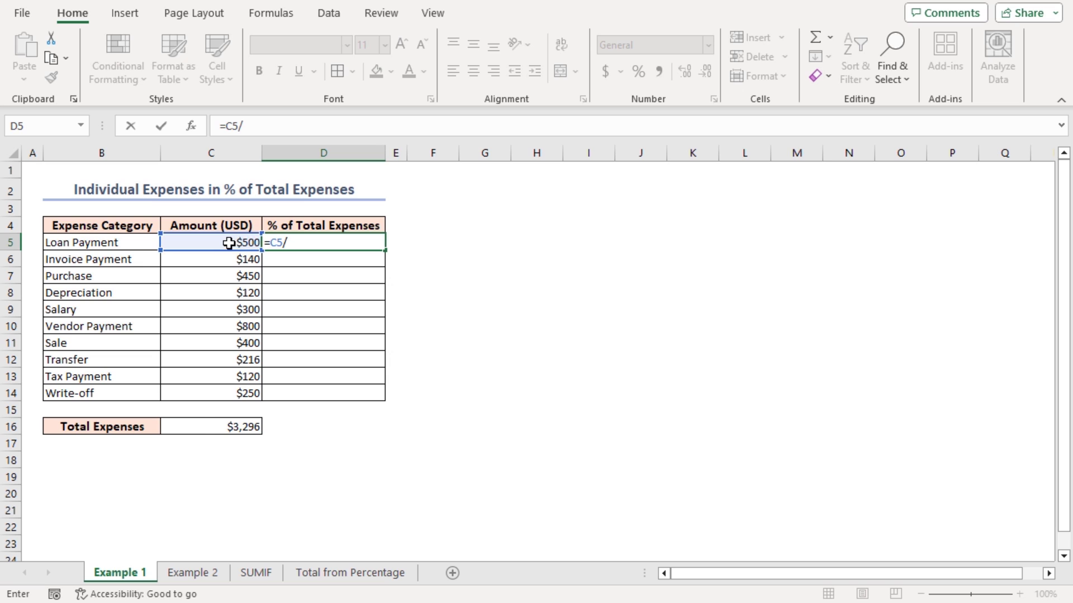
left_click(204, 426)
key("F4")
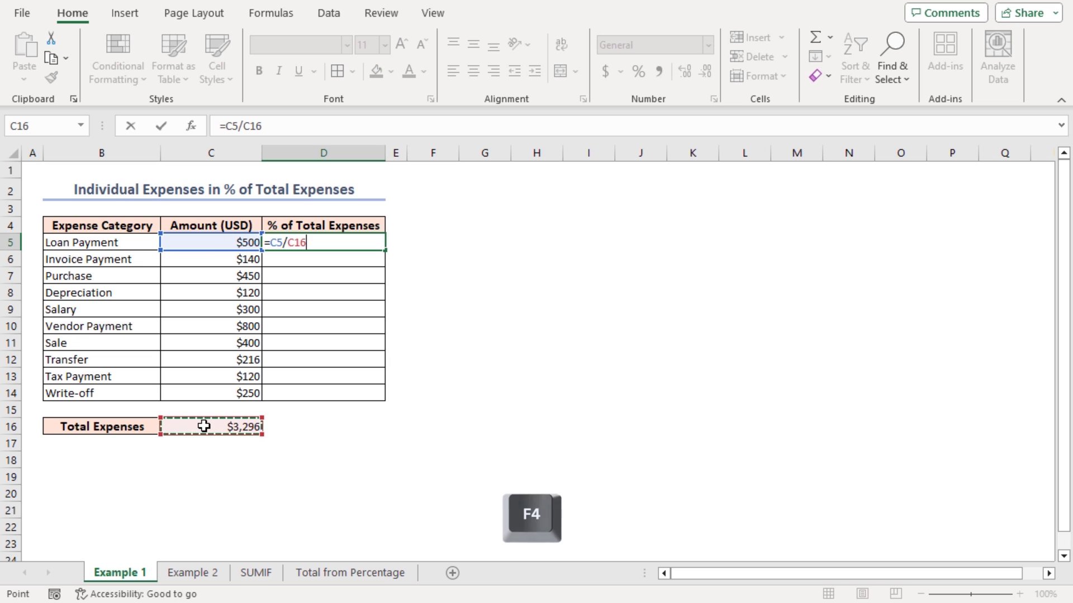
key("F4")
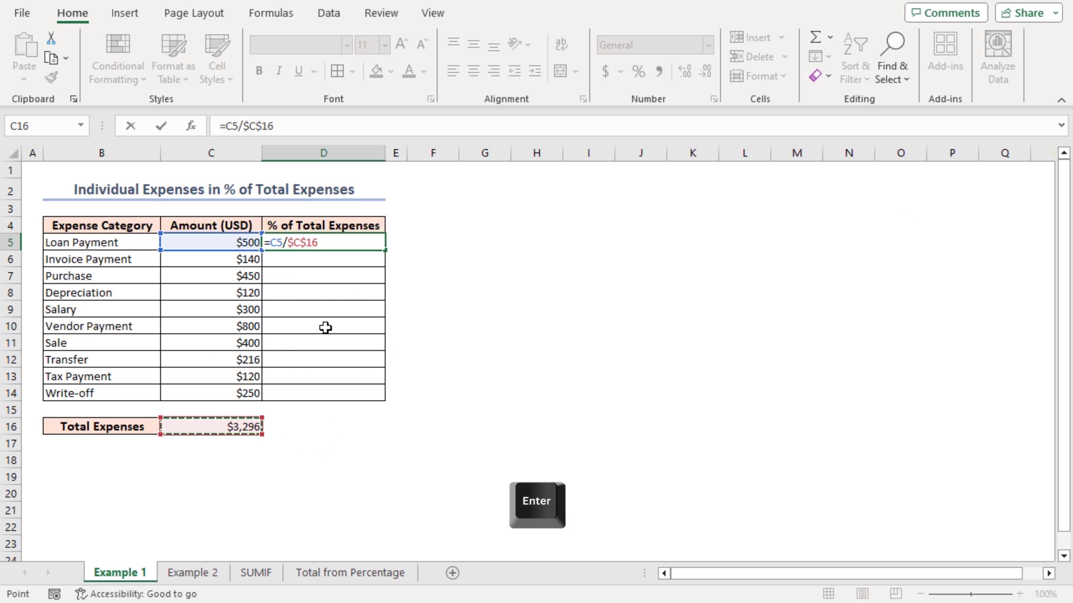
key("Return")
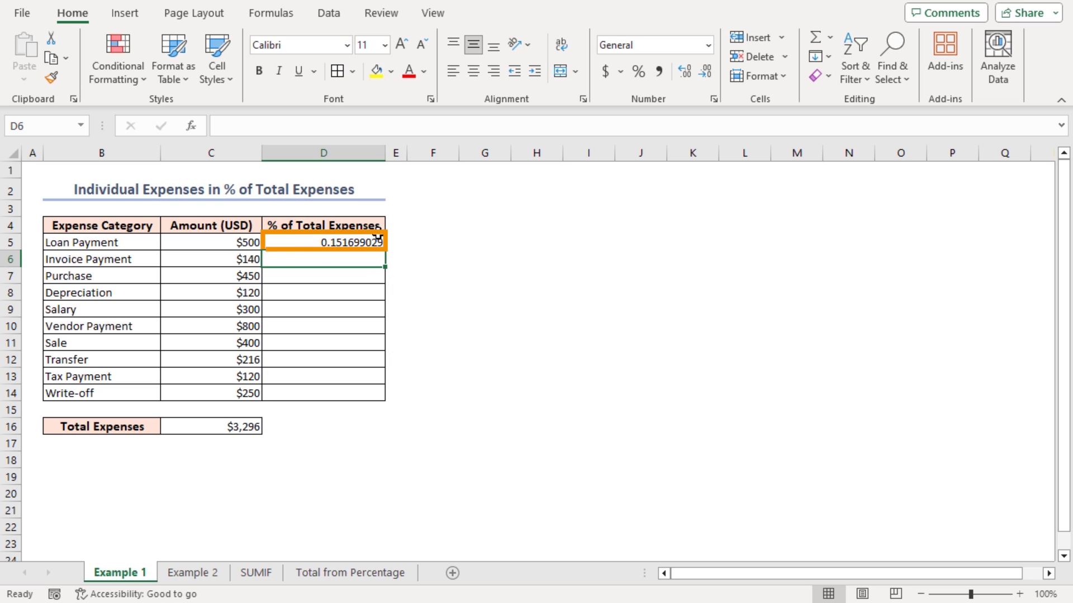
Fill D5's percentage formula down to D14 and apply Percent Style to column D.
left_click(358, 246)
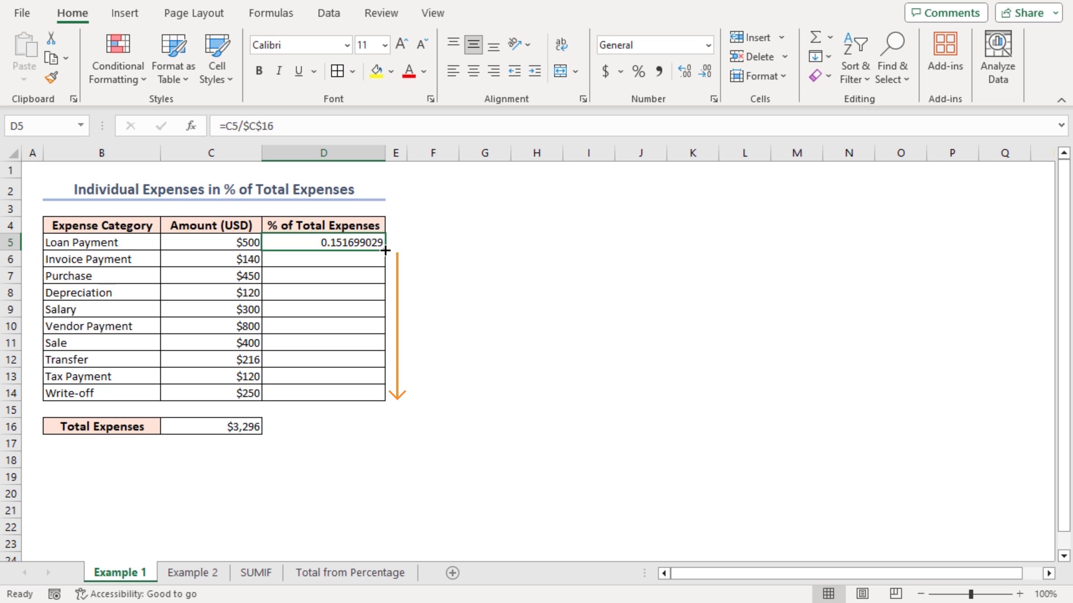
double_click(386, 251)
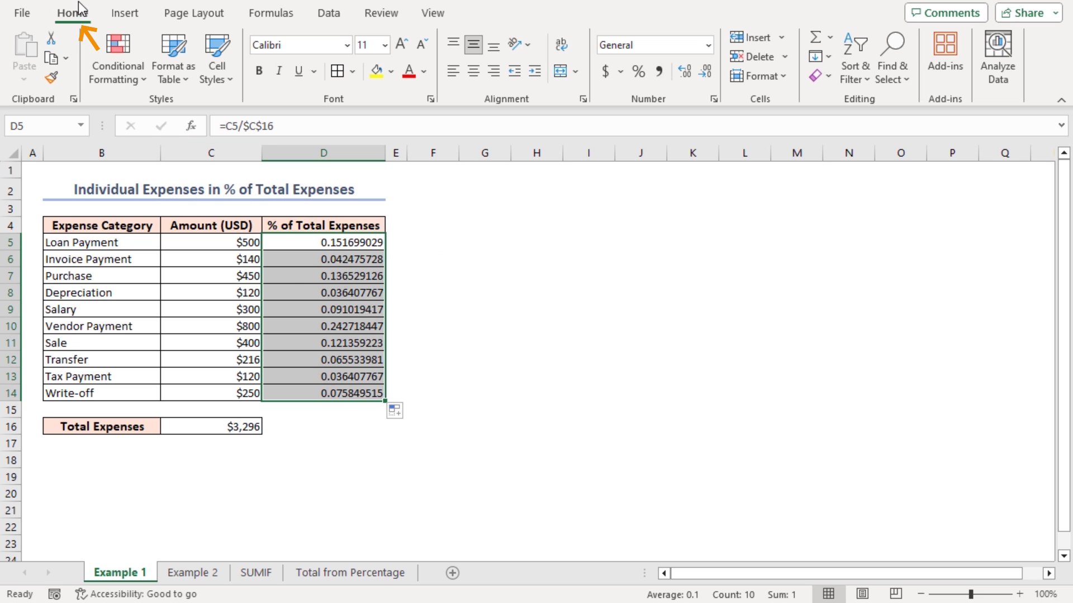
left_click(639, 72)
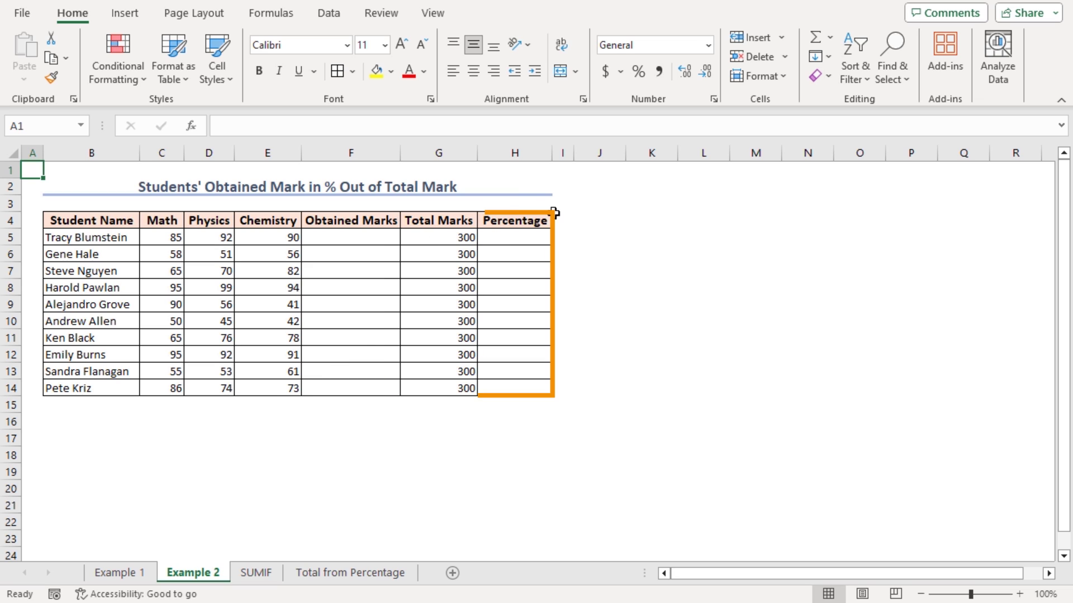
Enter =SUM(C5:E5) in F5 and fill it down to F14.
left_click(347, 240)
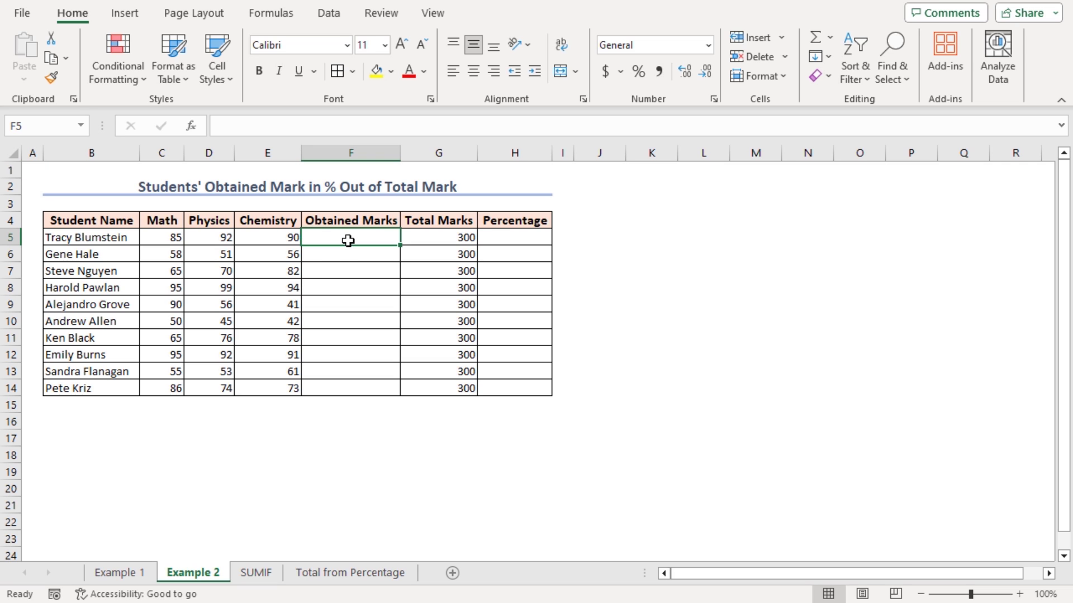
type("=SUM(")
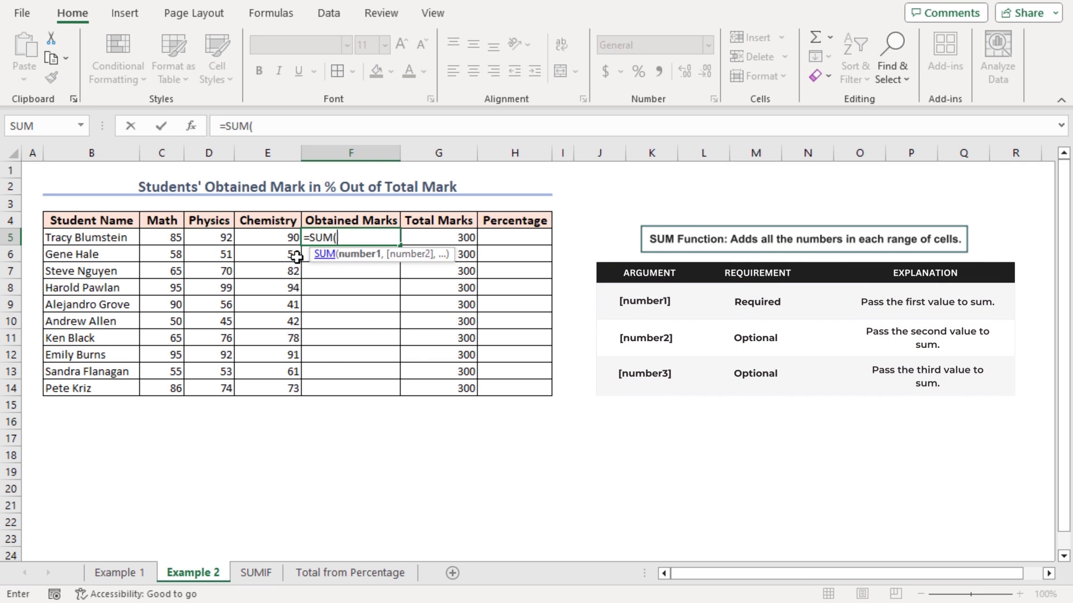
left_click_drag(173, 235, 263, 238)
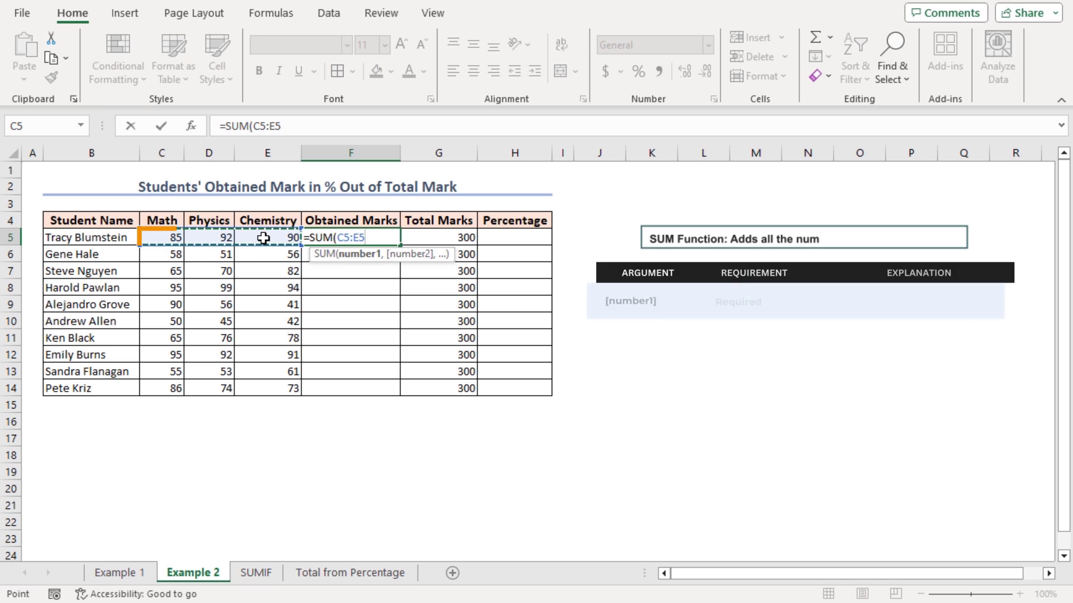
type(")")
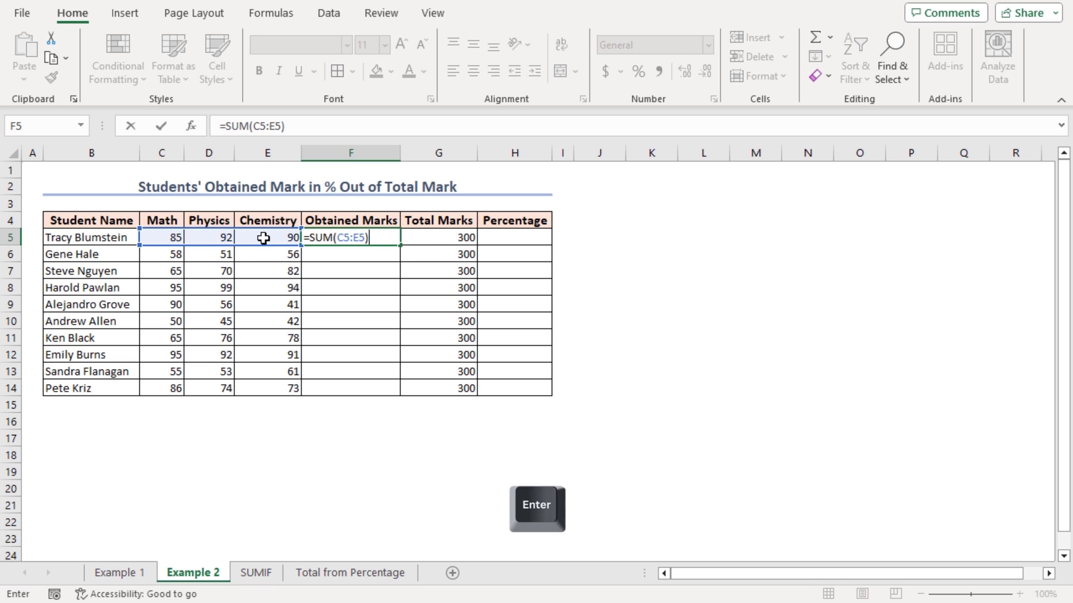
key("Return")
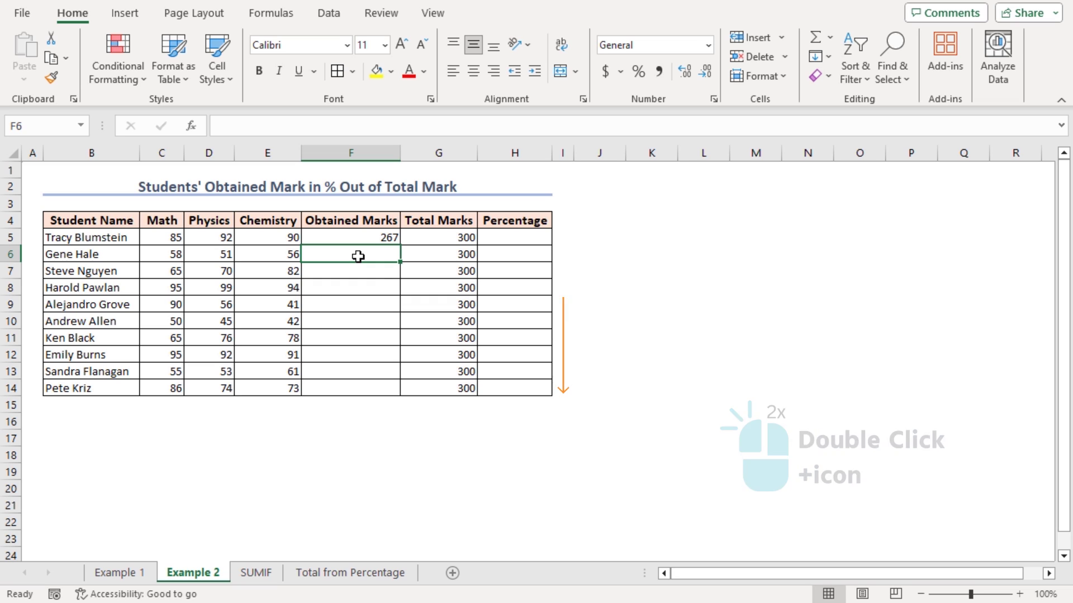
left_click(365, 237)
double_click(400, 245)
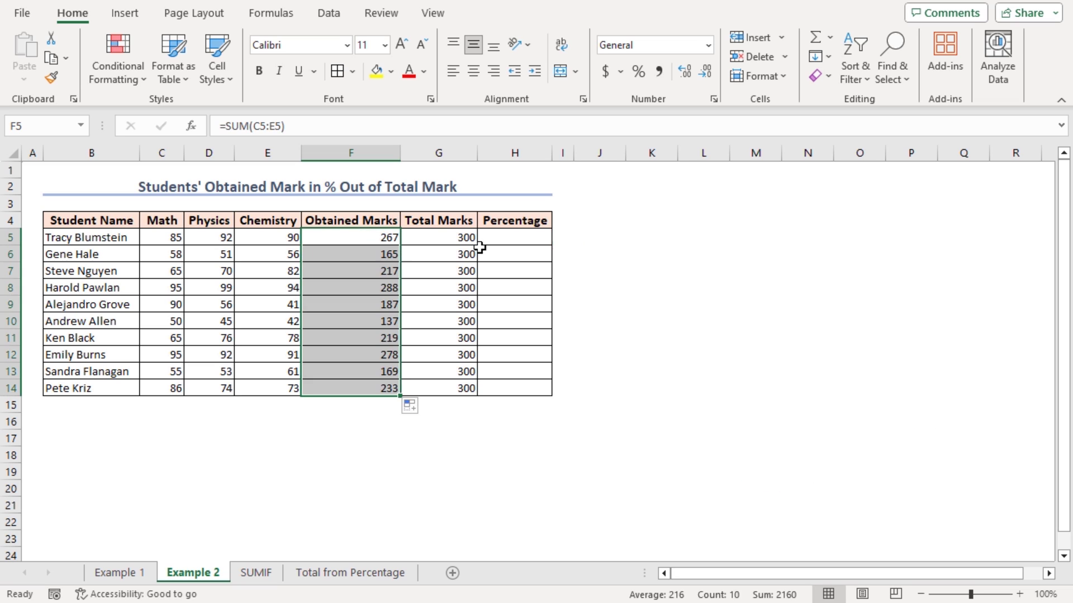
Enter =F5/G5 in H5 and fill it down to H14.
left_click(506, 237)
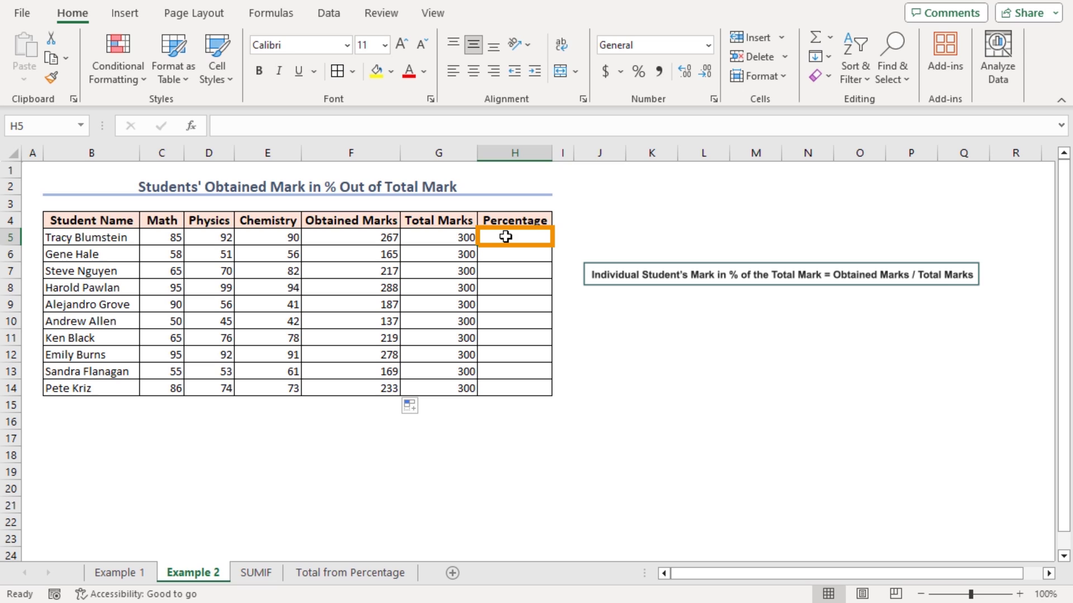
type("=")
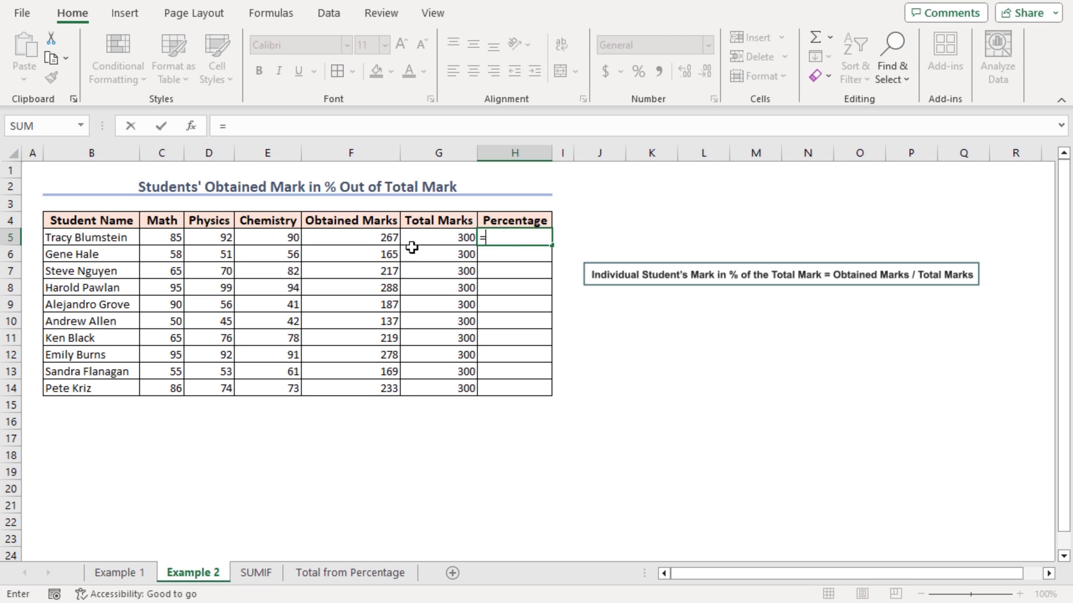
left_click(386, 237)
type("/")
left_click(419, 240)
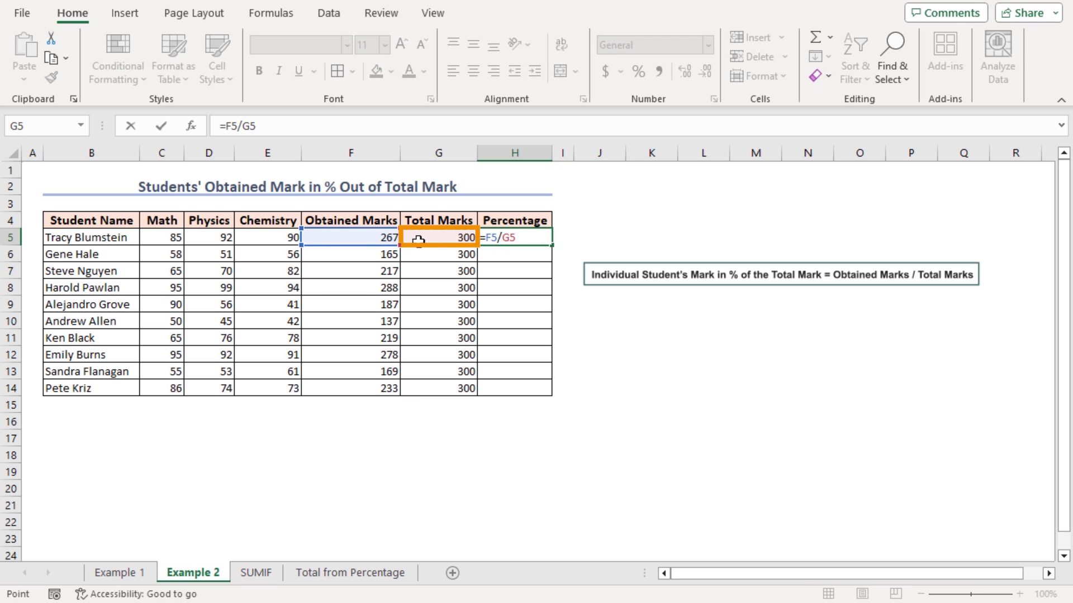
key("Return")
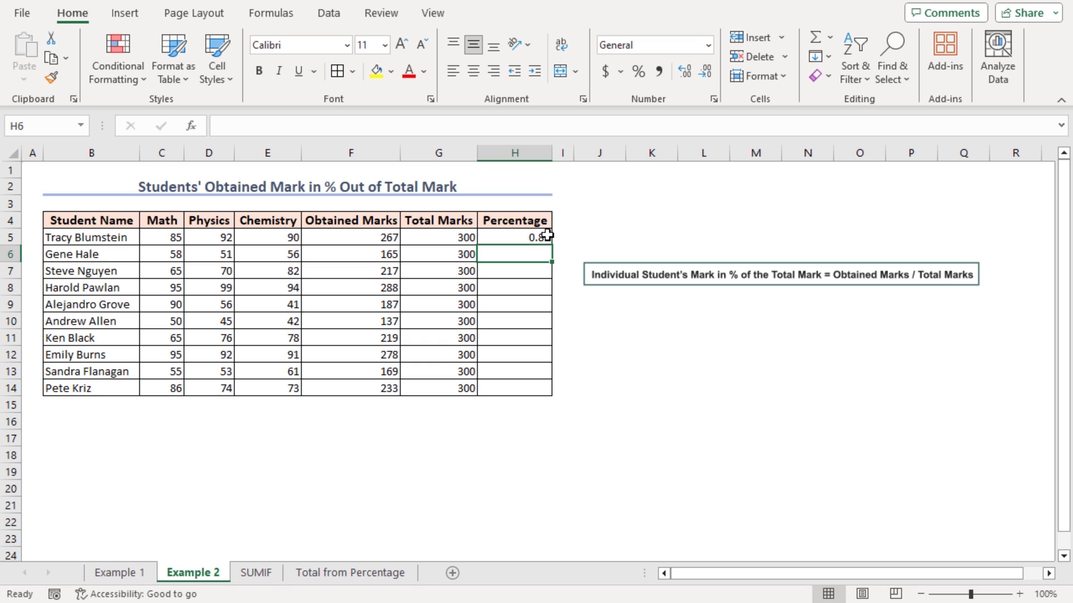
left_click(539, 236)
double_click(551, 245)
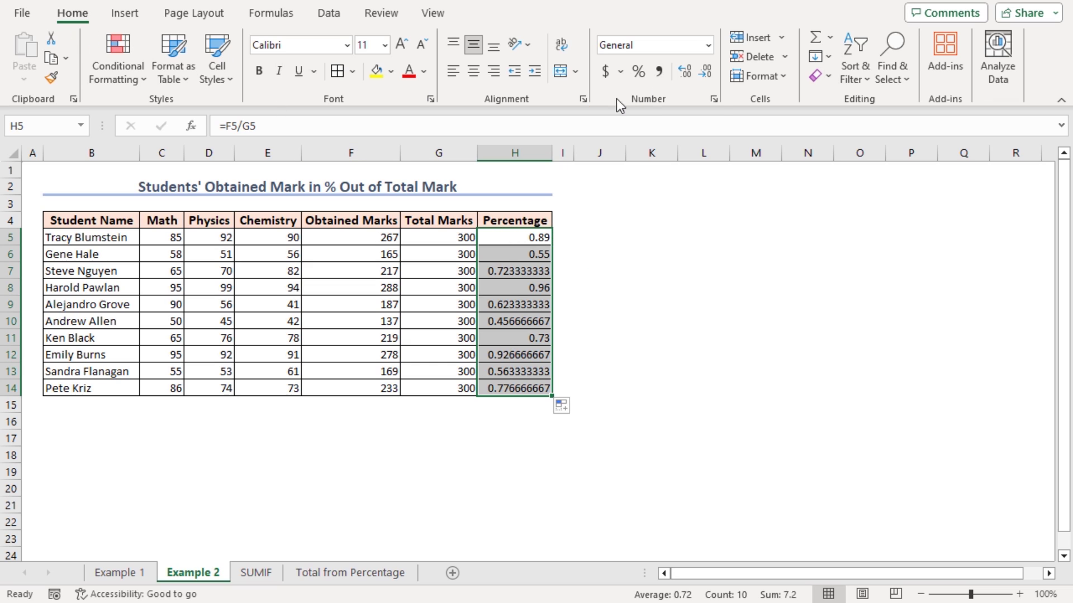
Apply the Percentage number format to H5:H14.
left_click(709, 45)
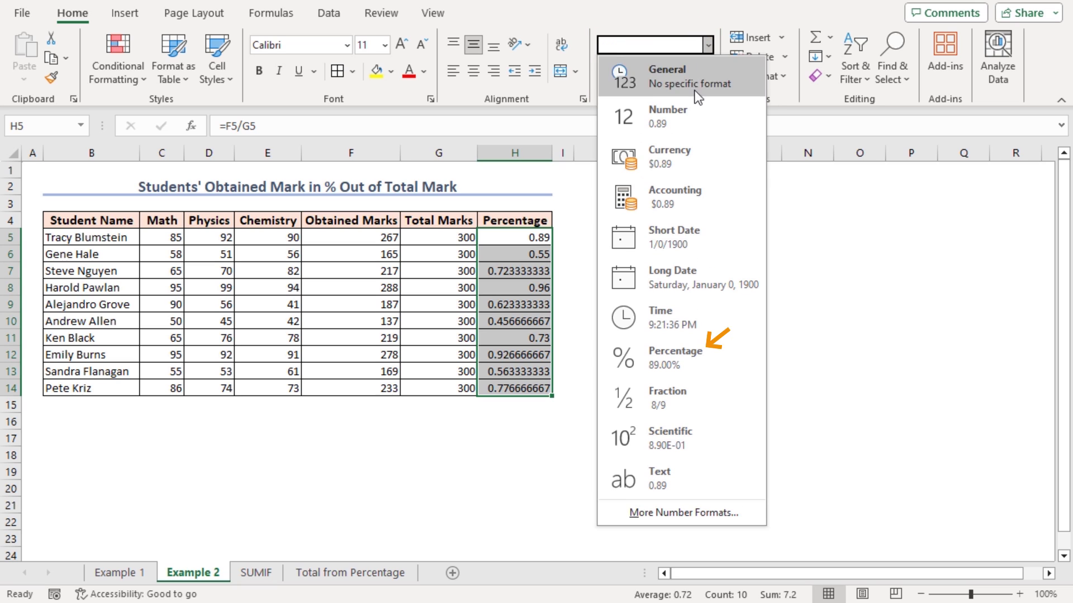
left_click(666, 353)
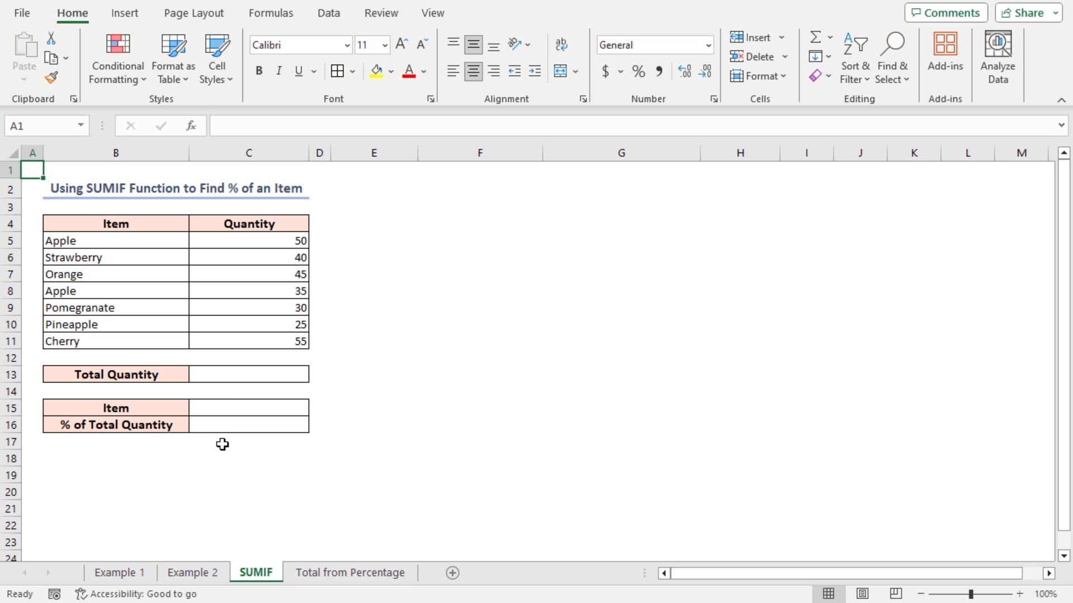
Enter =SUM(C5:C11) in the Total Quantity cell C13, giving 280.
left_click(246, 380)
type("=")
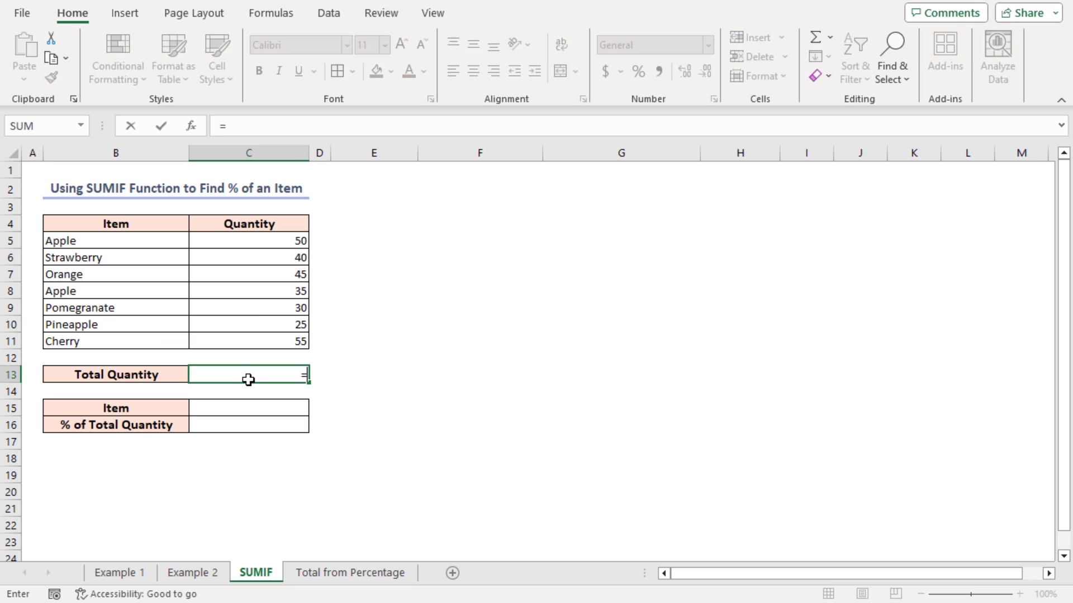
type("sum")
key("Tab")
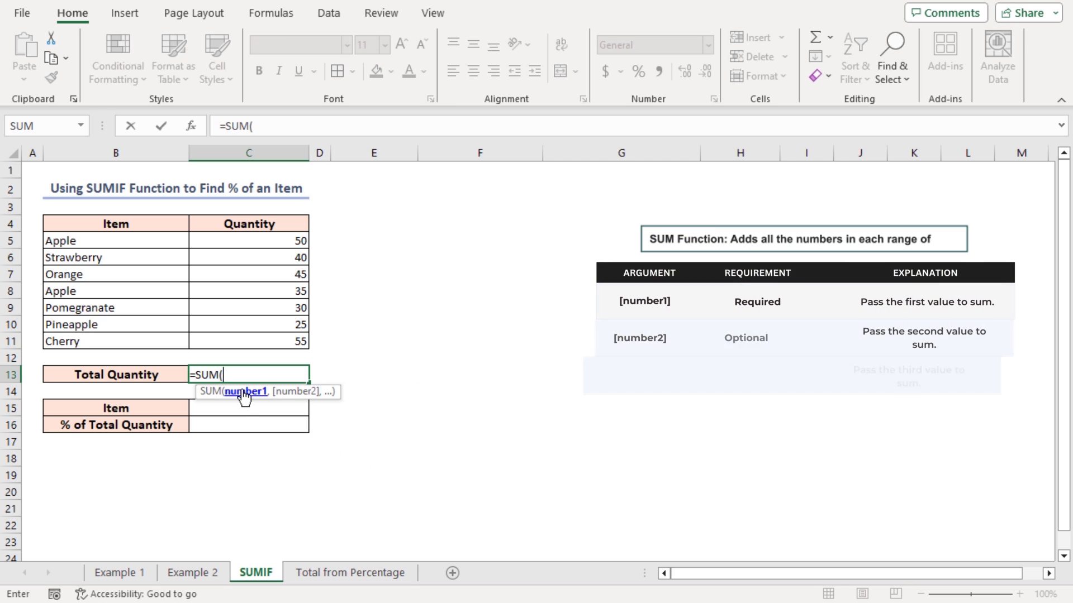
left_click_drag(249, 243, 247, 339)
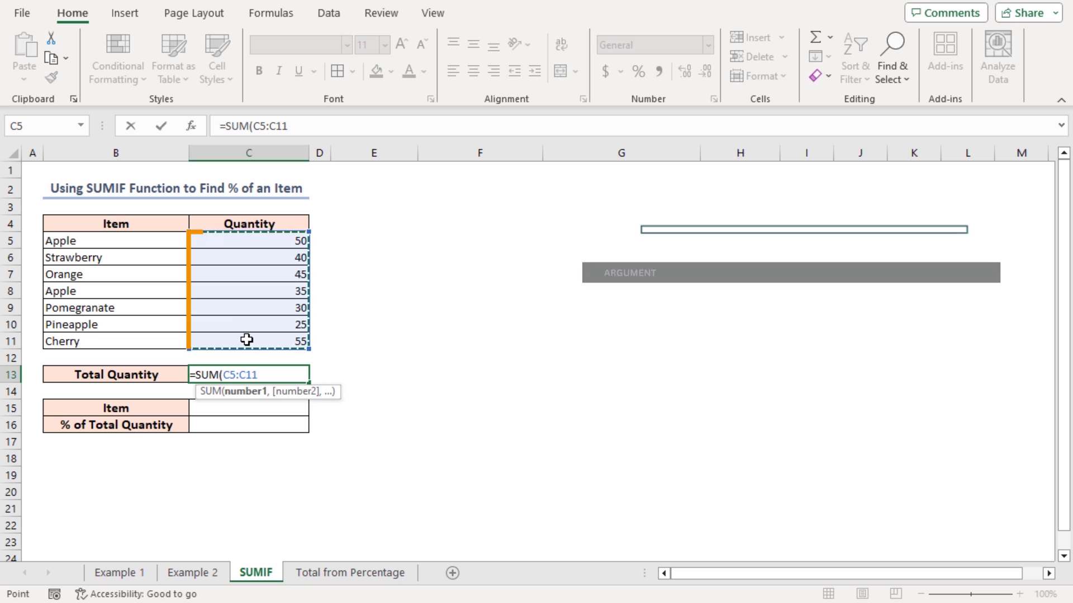
type(")")
key("Return")
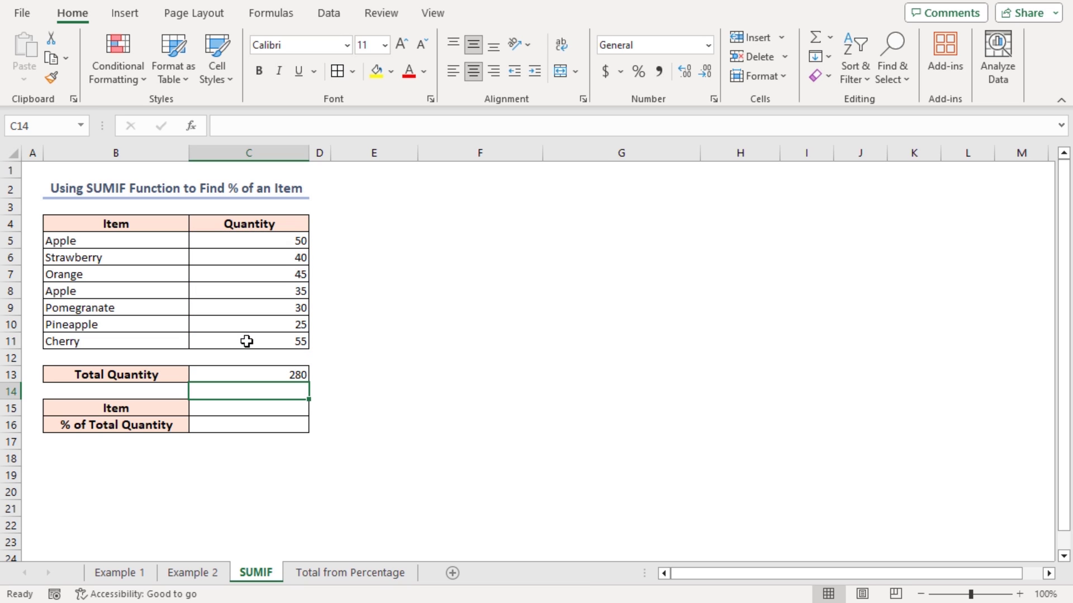
left_click(241, 409)
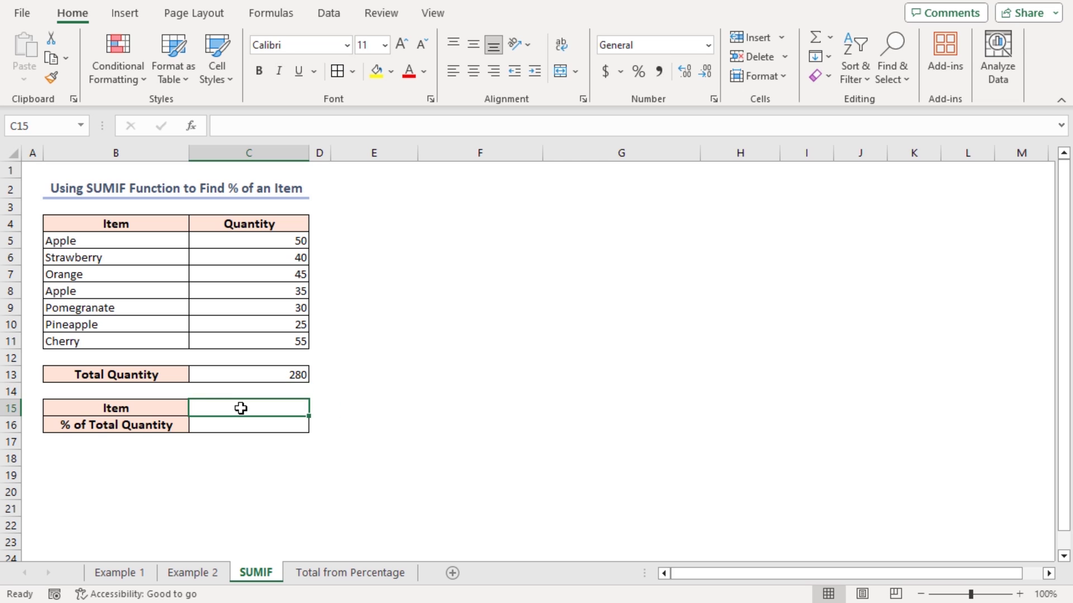
Add a List data validation rule to C15 with source =$B$5:$B$11.
left_click(338, 21)
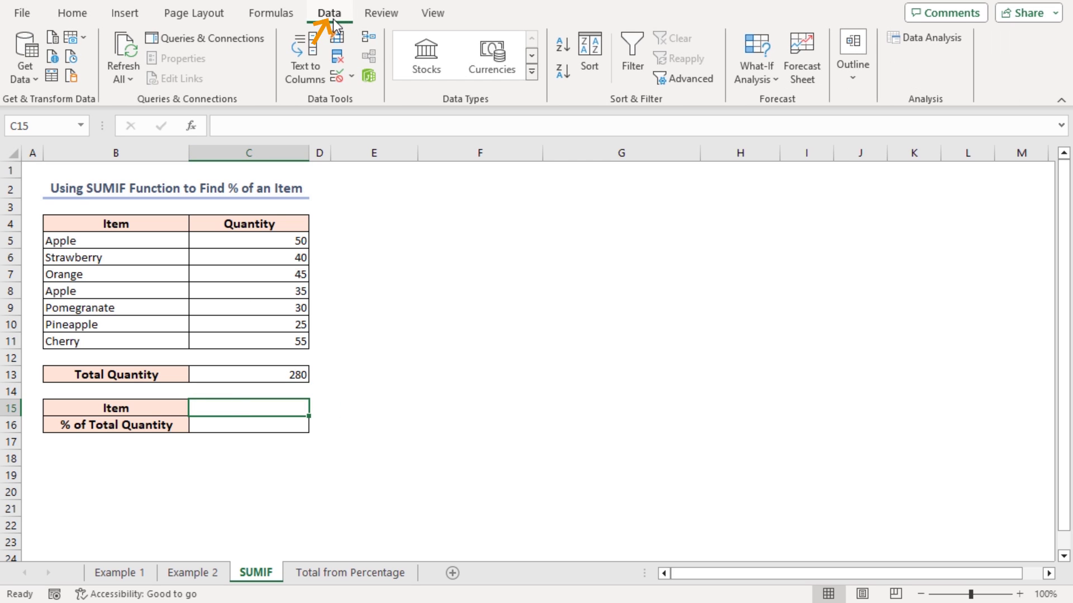
left_click(336, 75)
left_click_drag(229, 280, 428, 215)
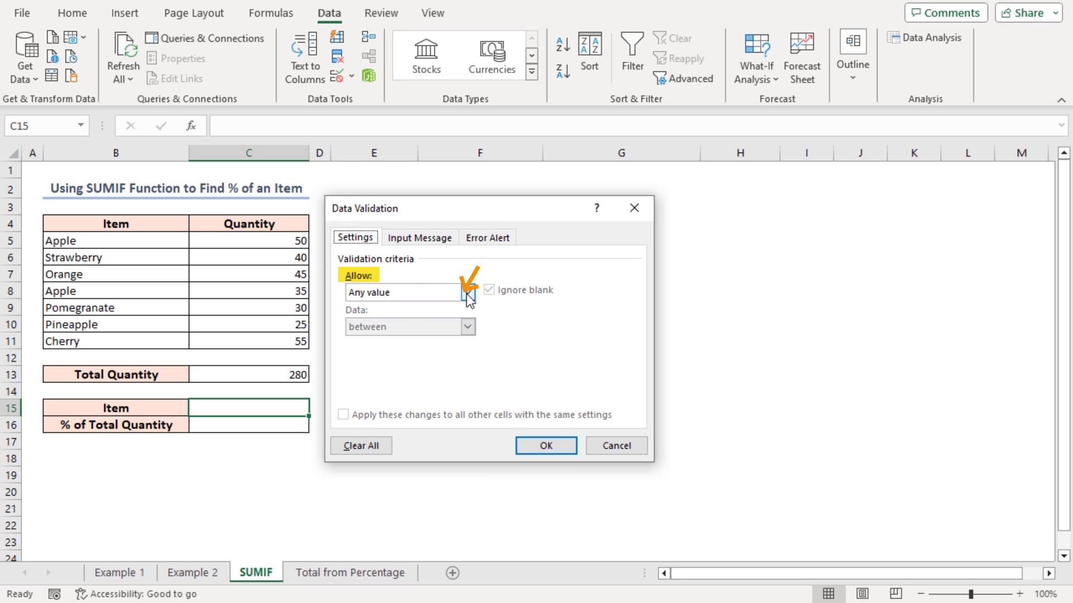
left_click(353, 292)
left_click(374, 340)
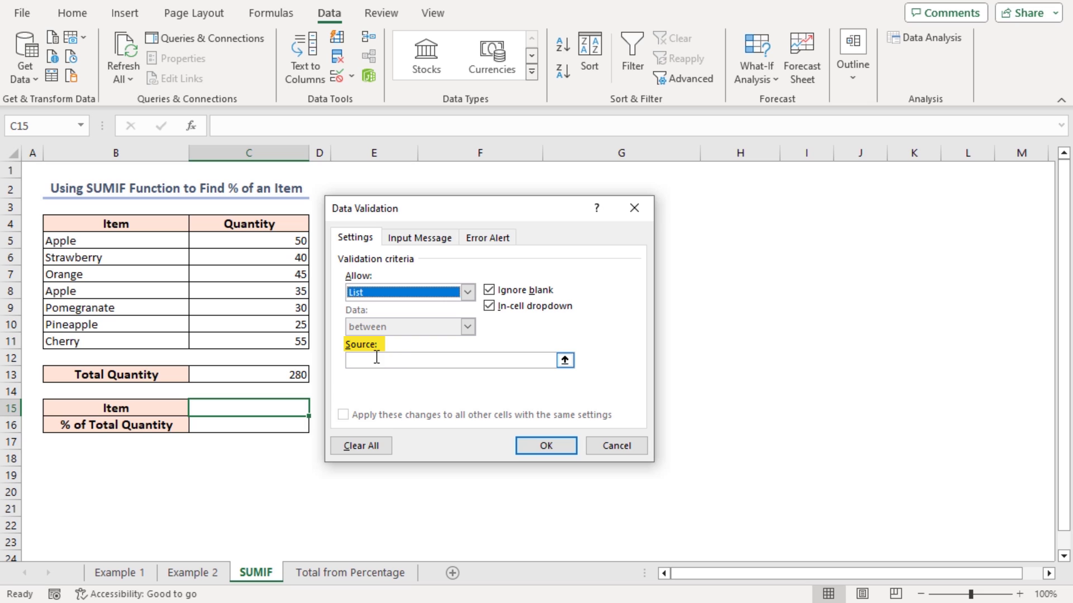
left_click(378, 360)
left_click_drag(83, 239, 117, 350)
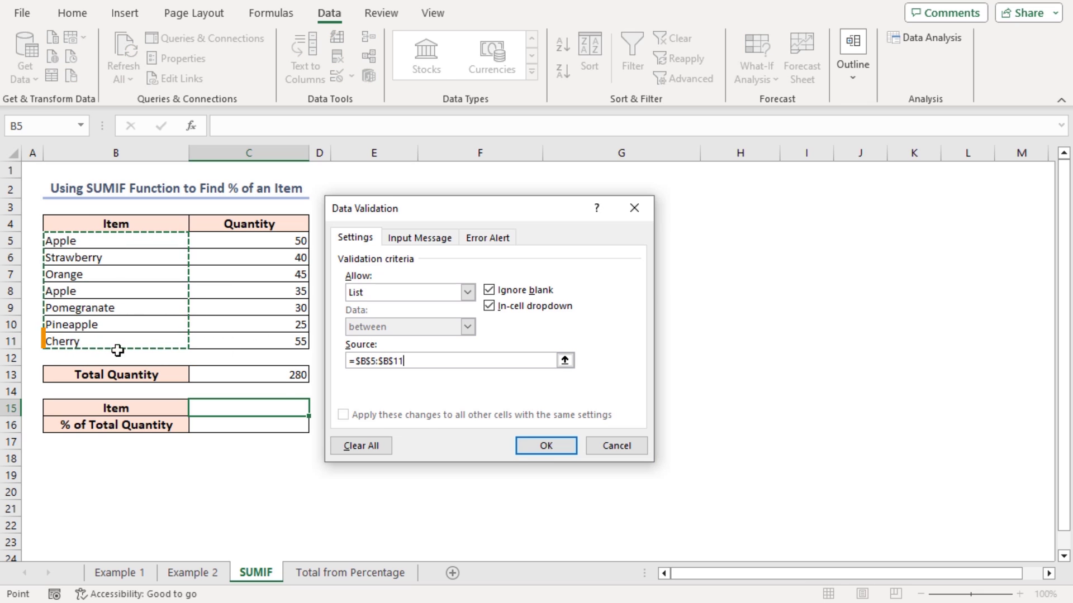
left_click(547, 446)
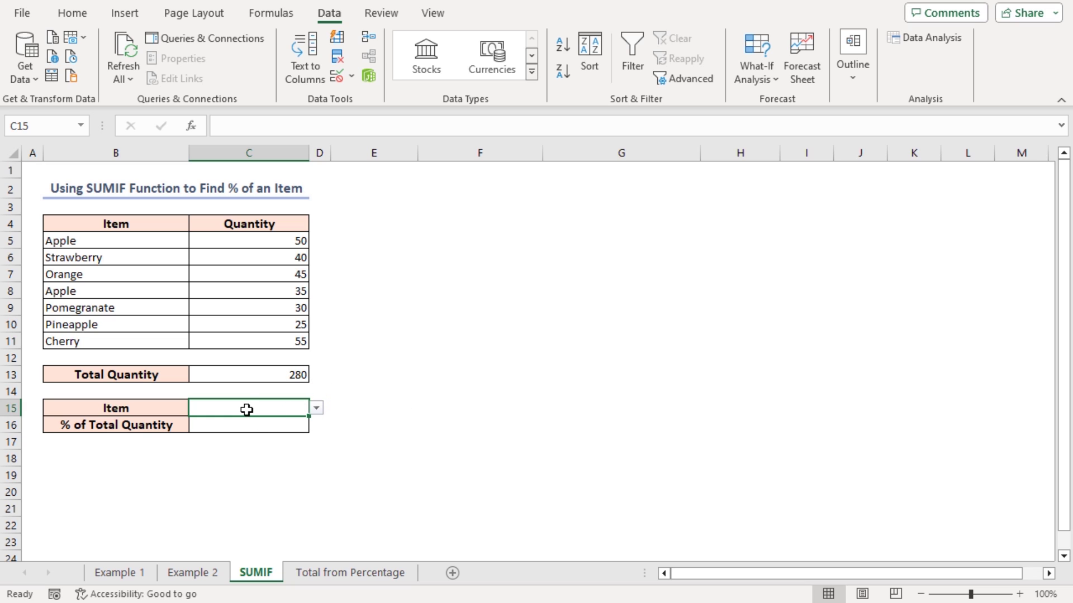
left_click(316, 409)
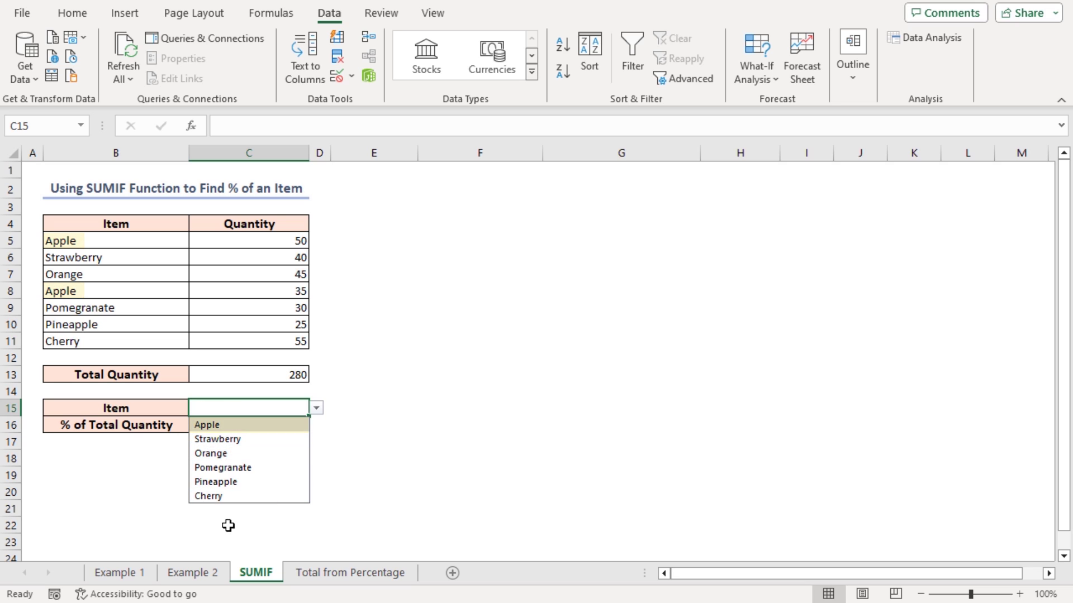
left_click(181, 492)
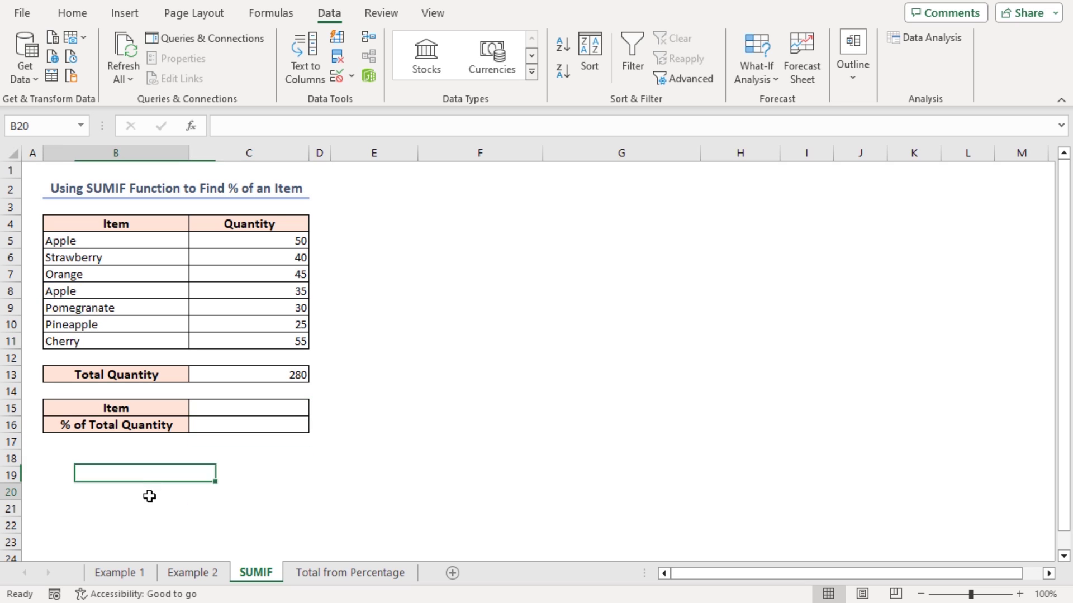
left_click(240, 424)
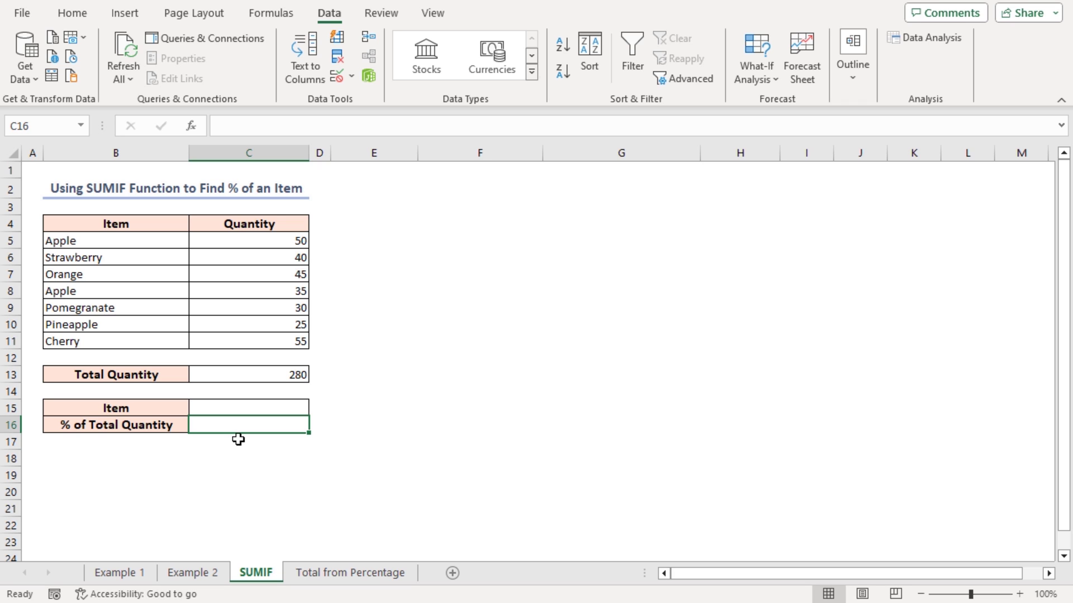
Enter =SUMIF(B5:B11,C15,C5:C11)/C13 in the % of Total Quantity cell C16.
type("=sumif")
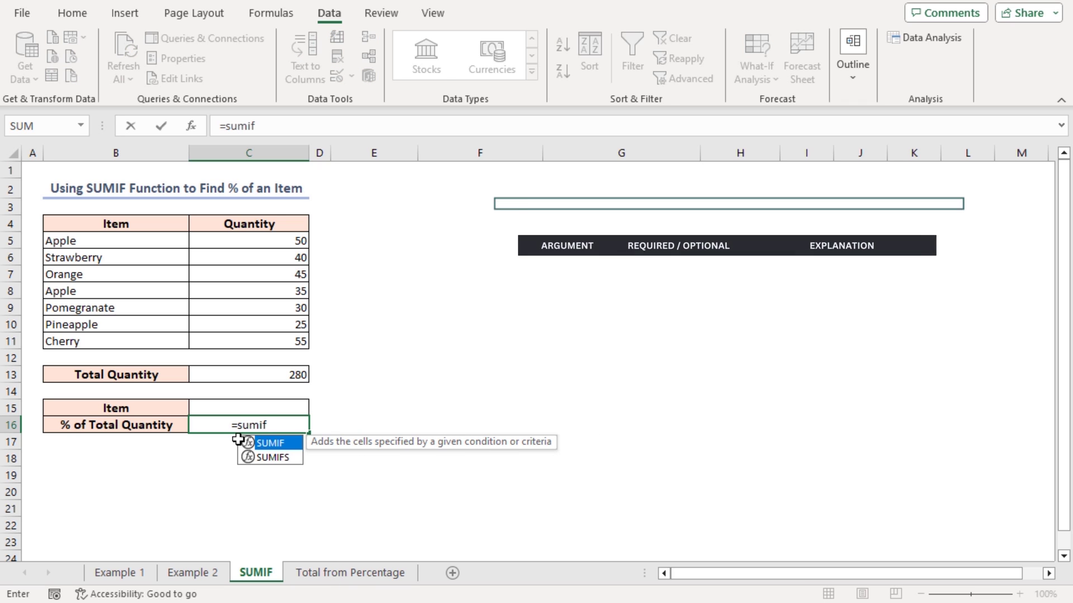
key("Tab")
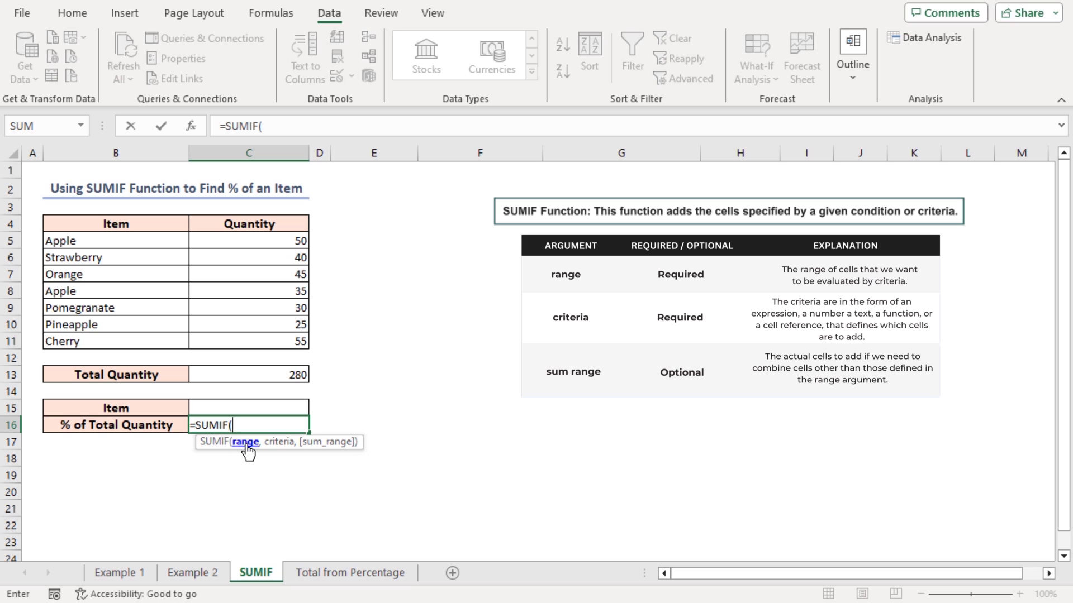
left_click_drag(146, 242, 135, 339)
type(",")
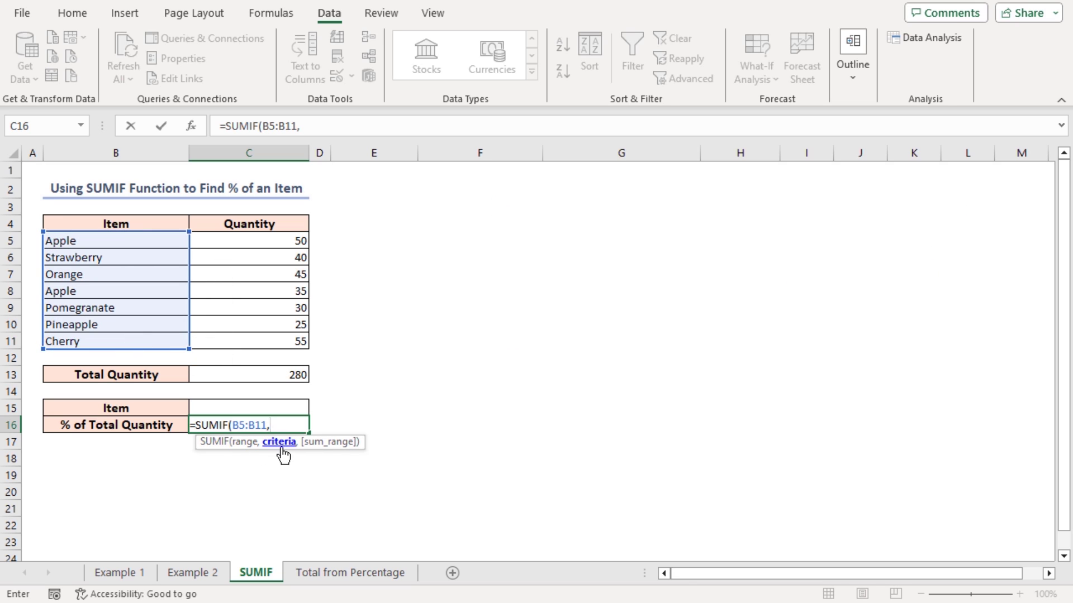
left_click(237, 409)
type(",")
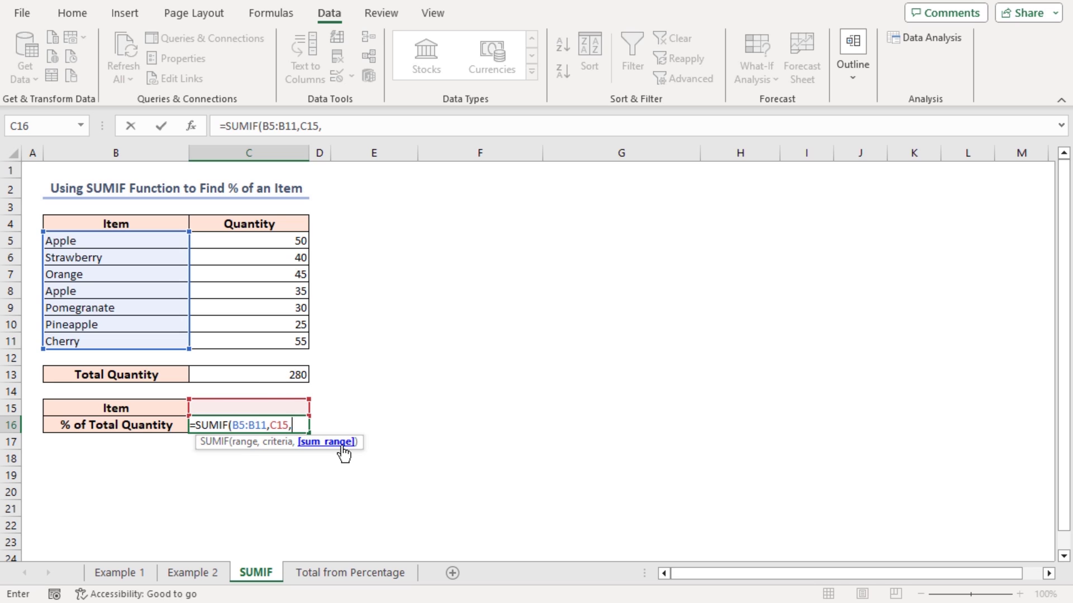
left_click_drag(231, 247, 224, 346)
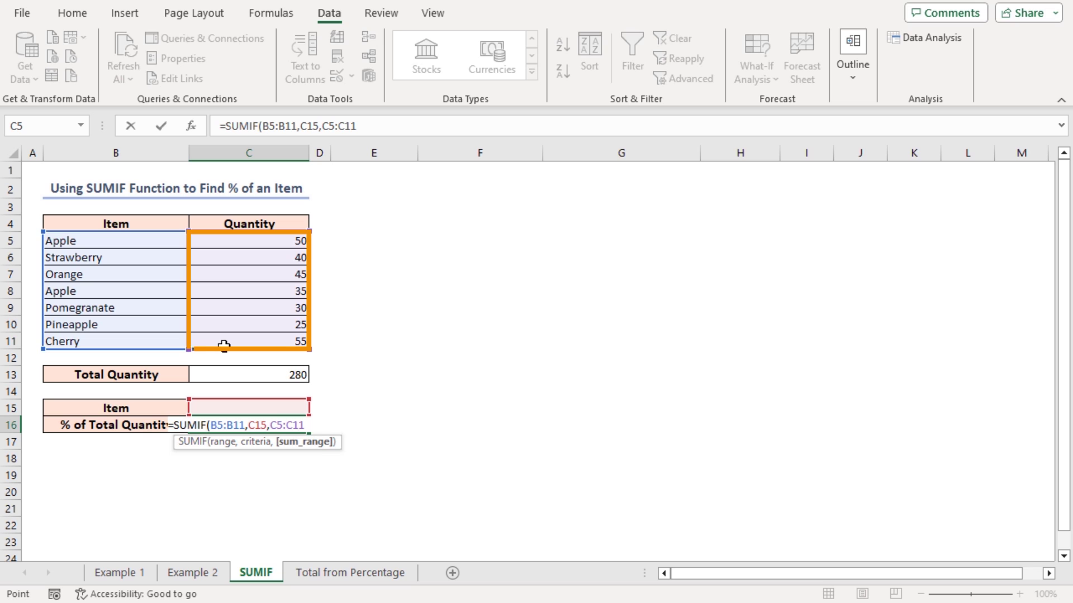
type(")")
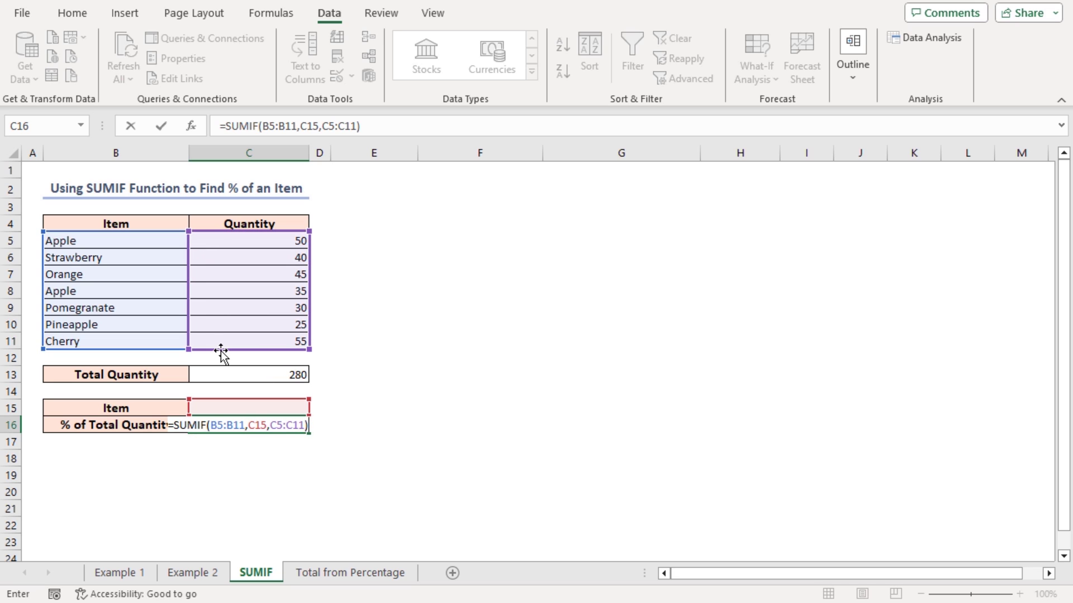
type("/")
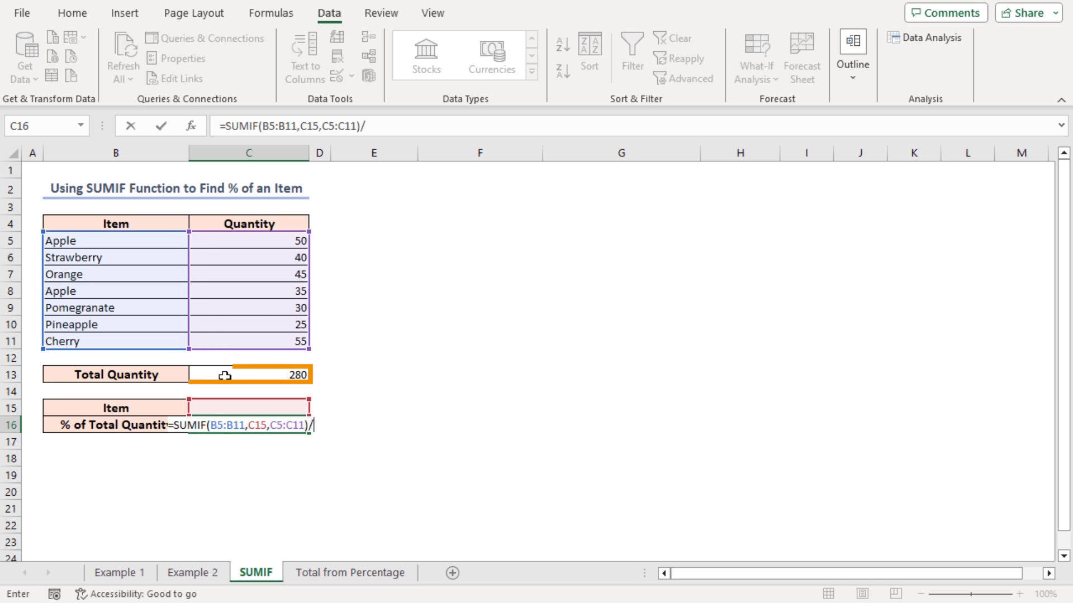
left_click(224, 376)
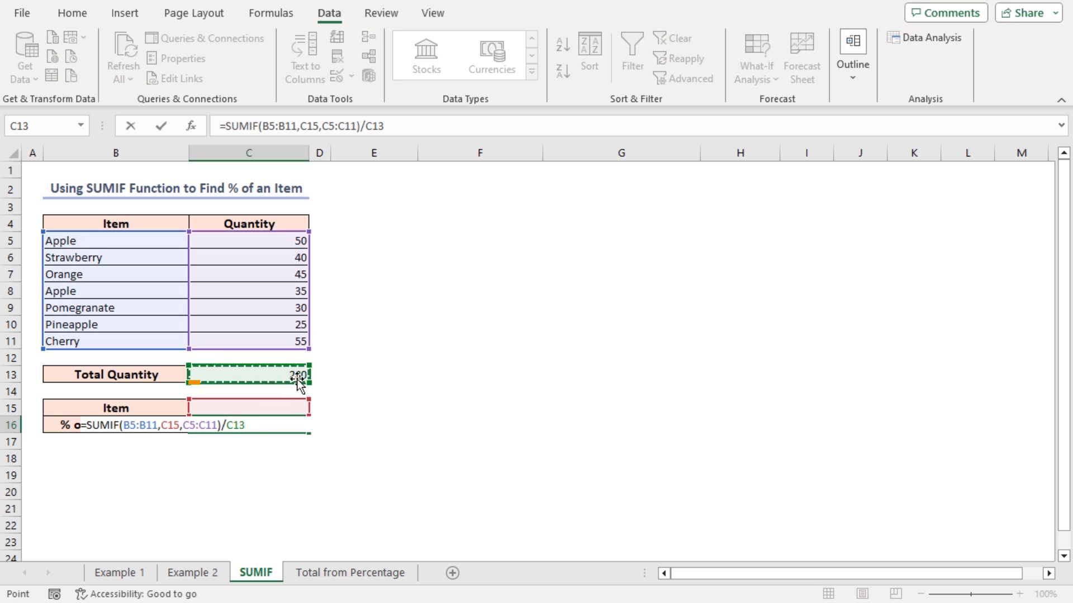
key("Return")
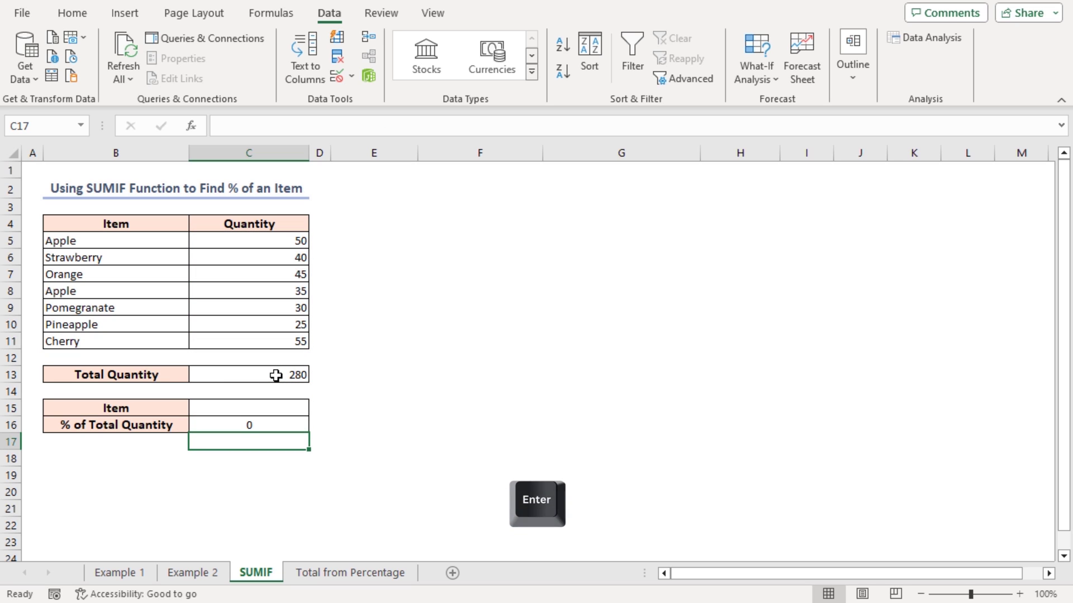
Apply Percent Style to the result cell C16.
left_click(237, 424)
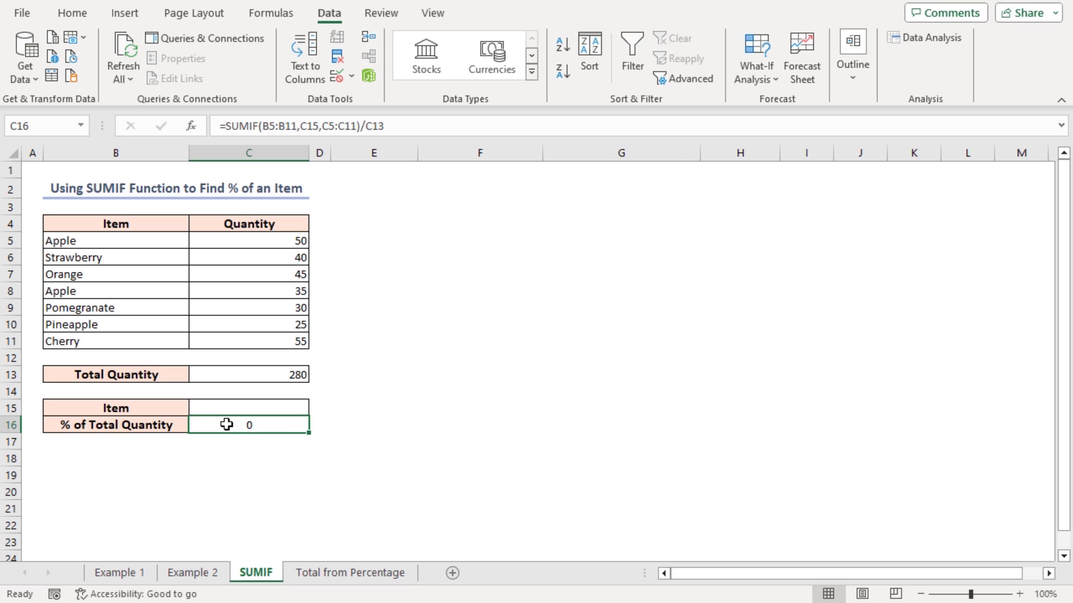
left_click(72, 12)
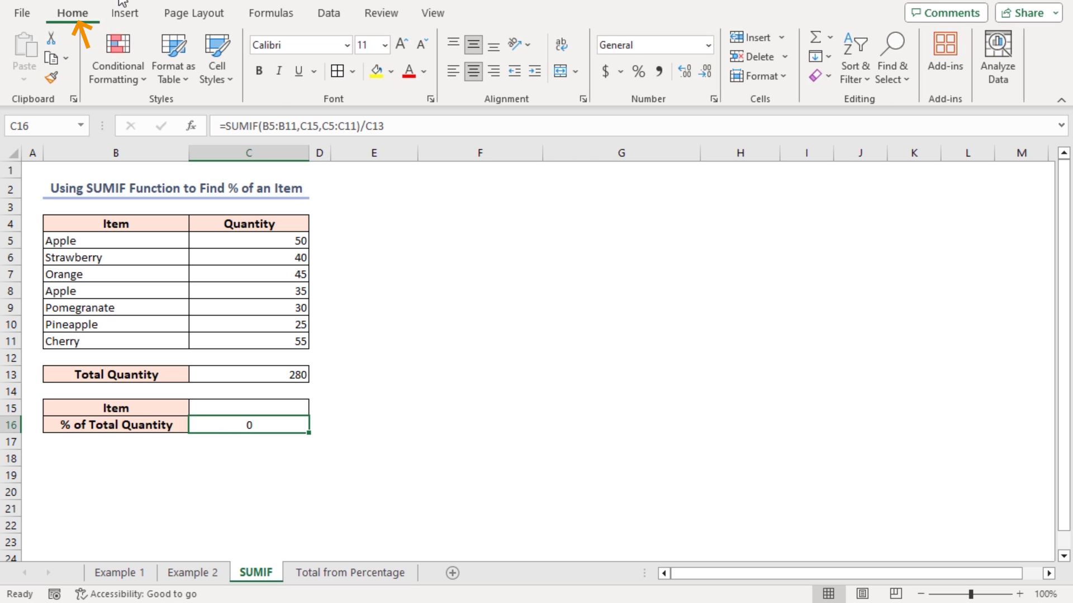
left_click(639, 73)
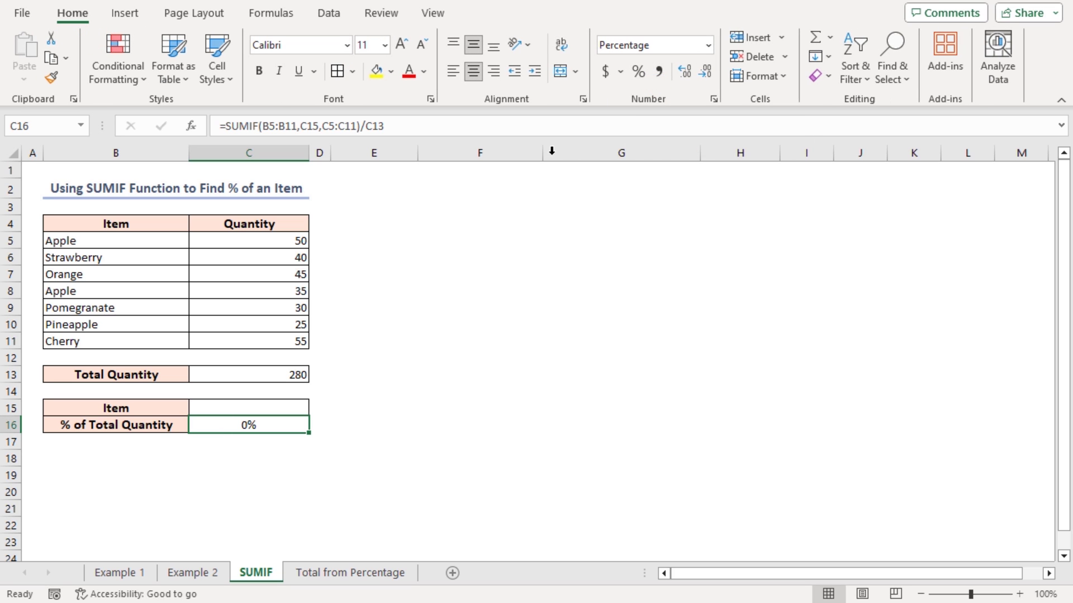
Choose Orange, then Apple, from C15's dropdown so C16 shows 30%.
left_click(289, 407)
left_click(316, 408)
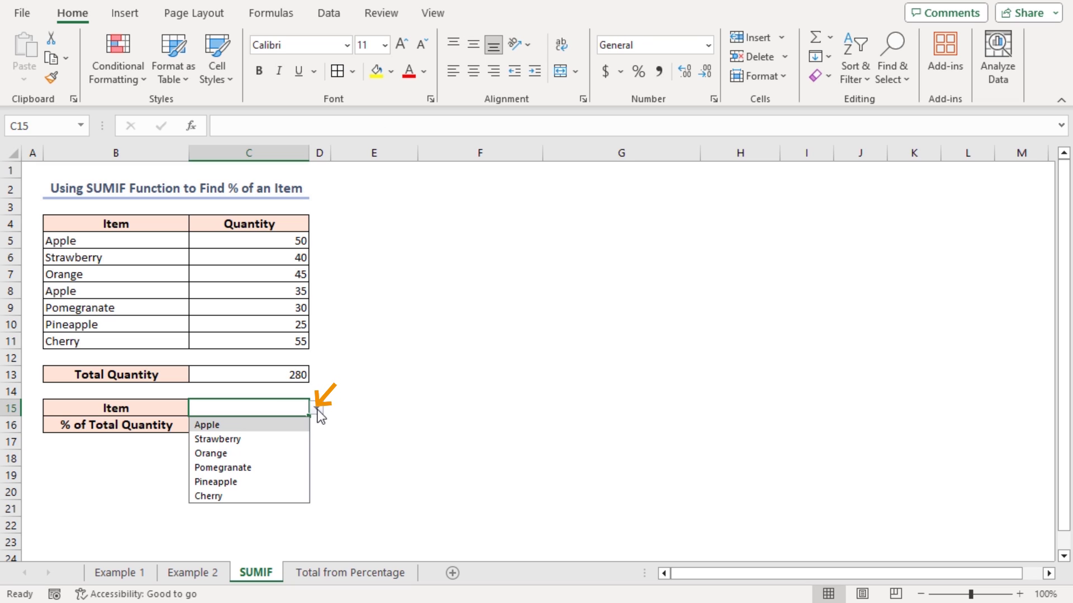
left_click(220, 455)
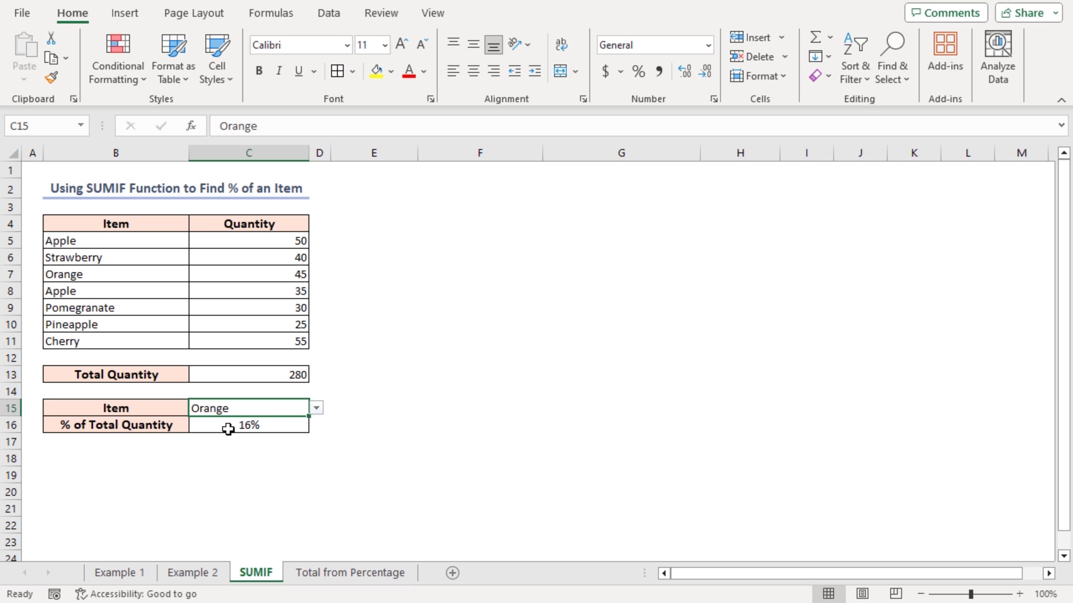
left_click(316, 409)
left_click(228, 426)
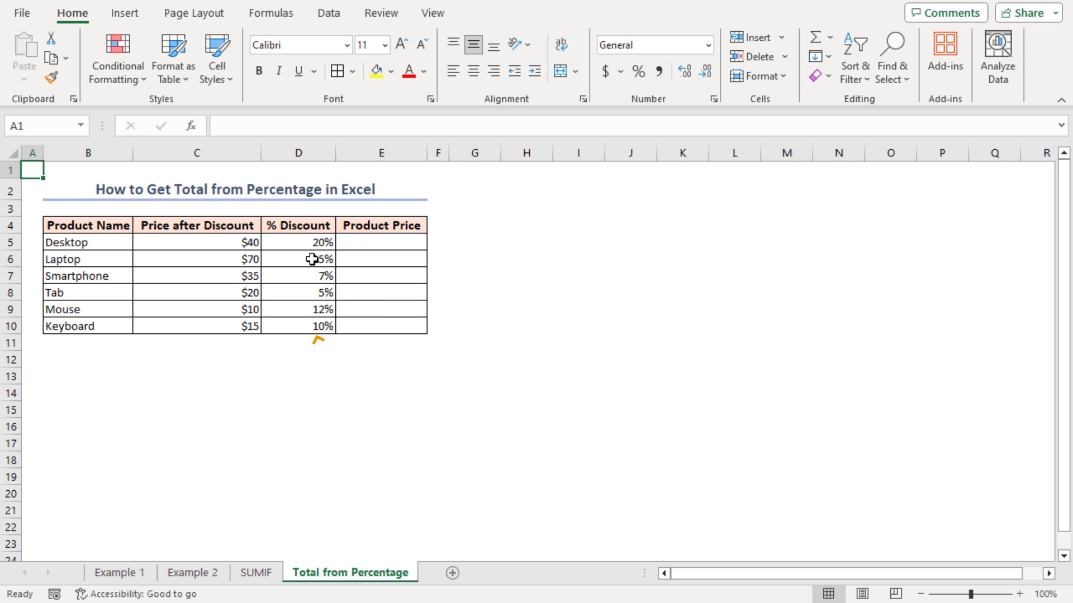
Enter =C5/(1-D5) in E5 for Desktop's $50 price and fill it down to E10.
left_click(360, 242)
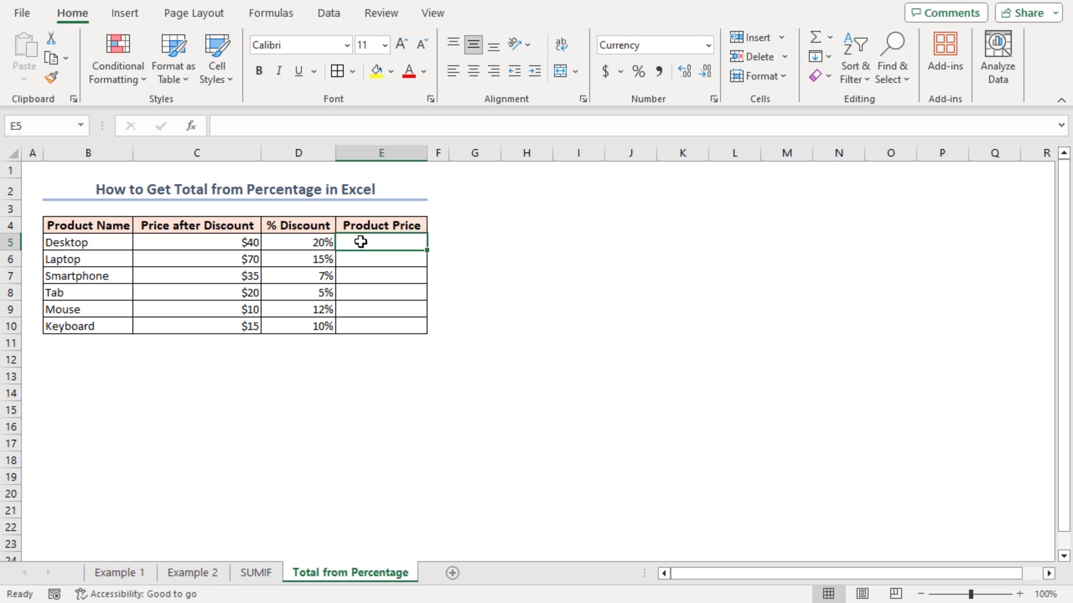
type("=")
left_click(220, 241)
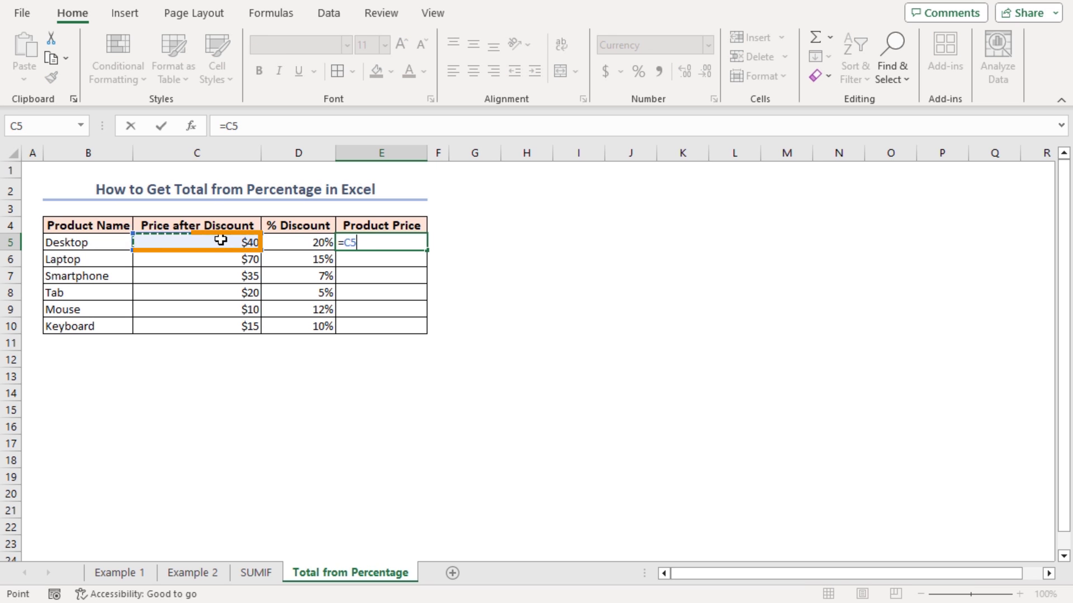
type("/")
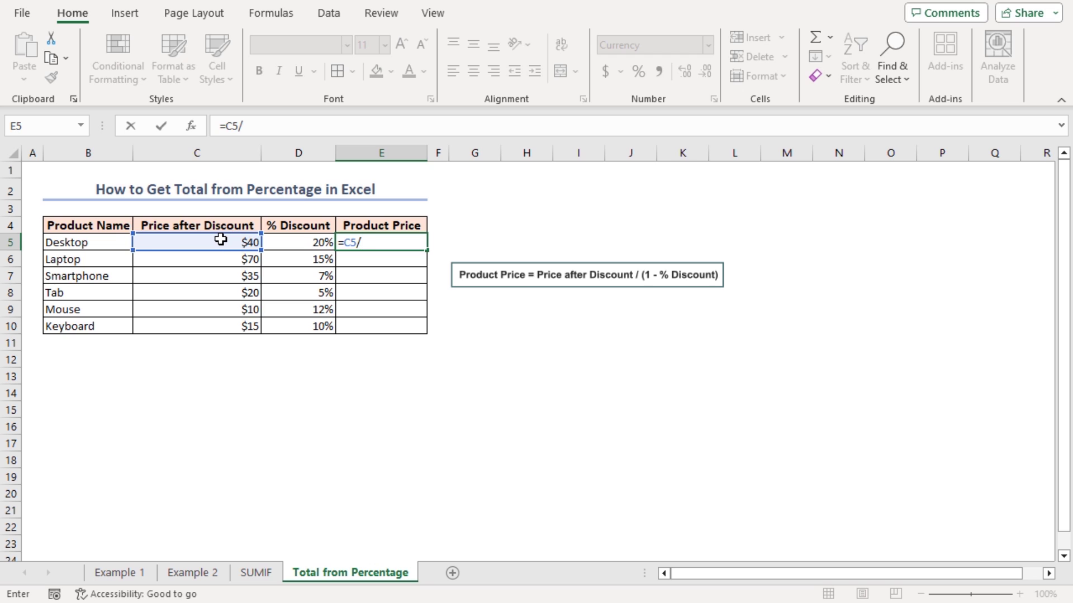
type("(1-")
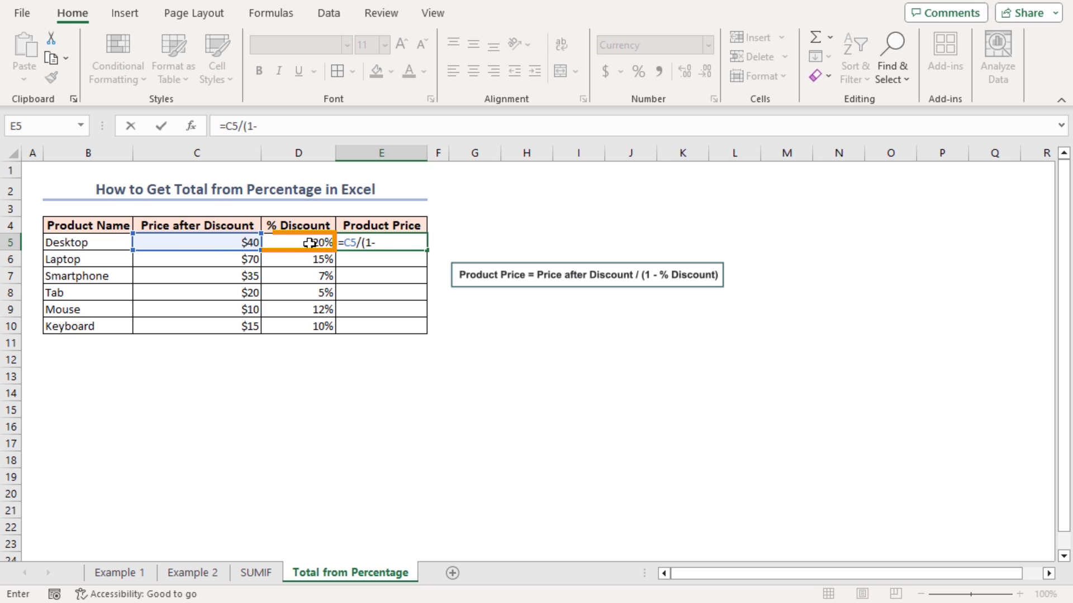
left_click(310, 243)
type(")")
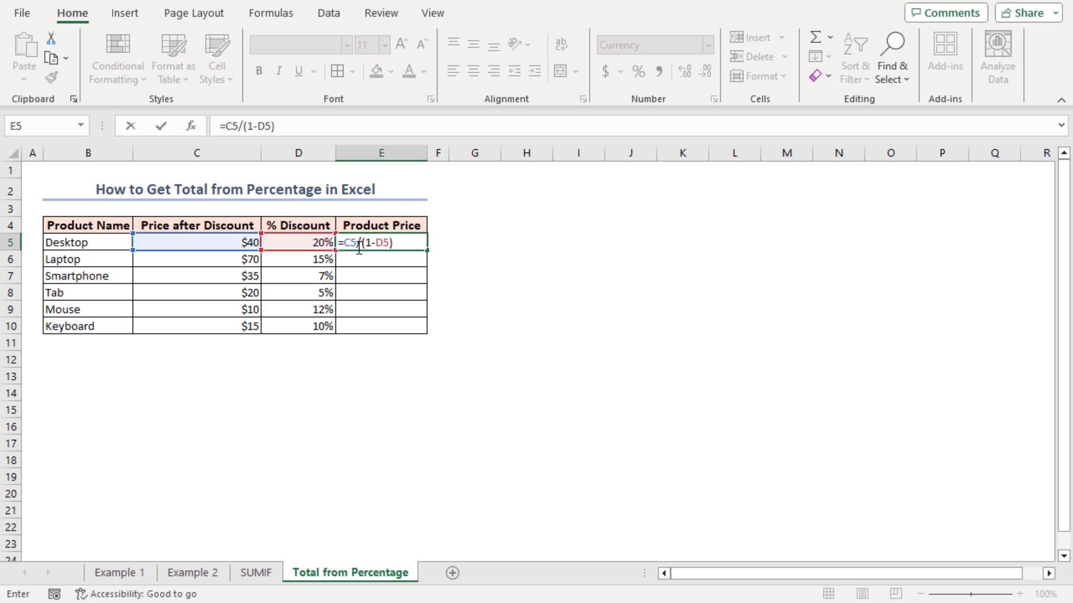
key("Return")
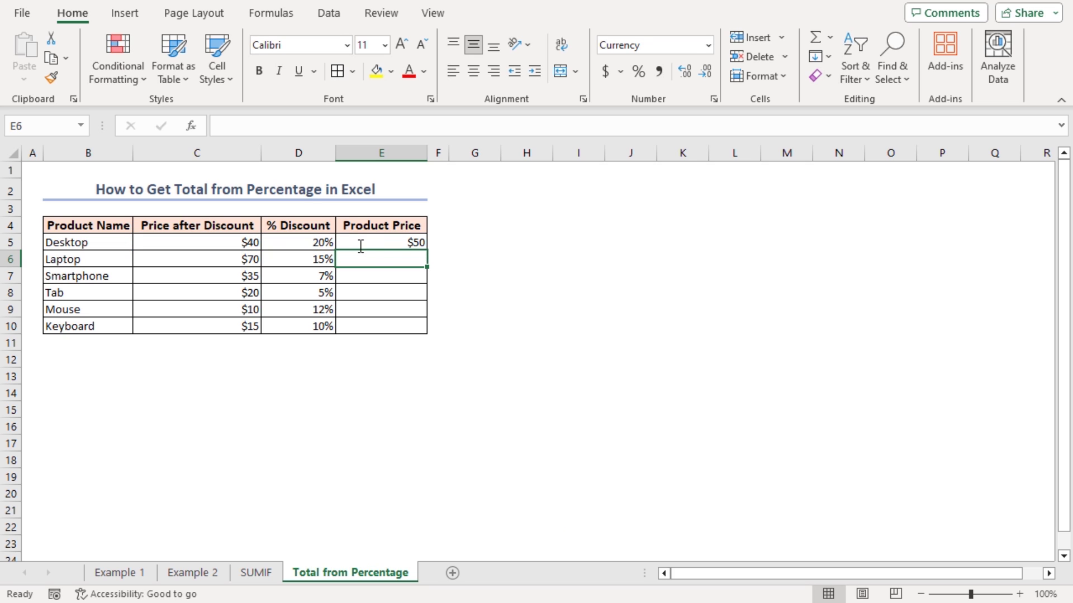
left_click(372, 241)
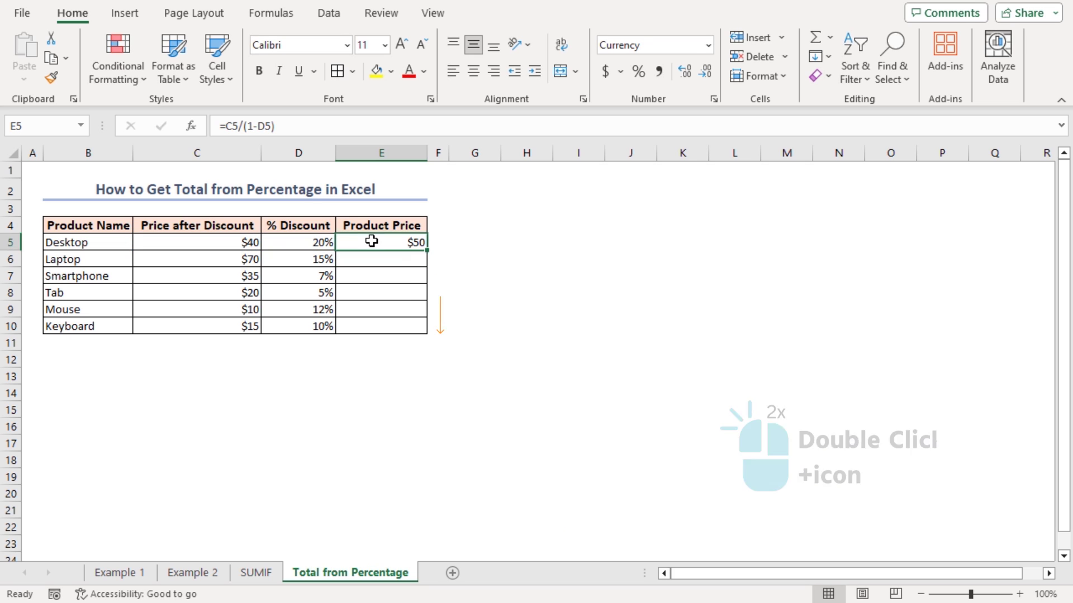